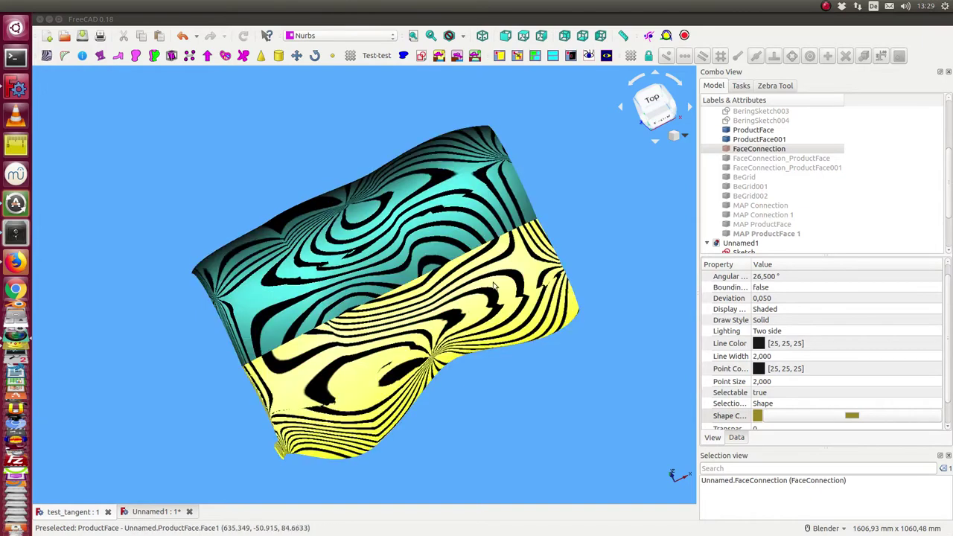
- Show the FaceConnection surface in the test_tangent document and hide ProductFace001 and ProductFace
mouse_move(496, 390)
middle_down()
mouse_move(485, 389)
mouse_move(502, 395)
middle_up()
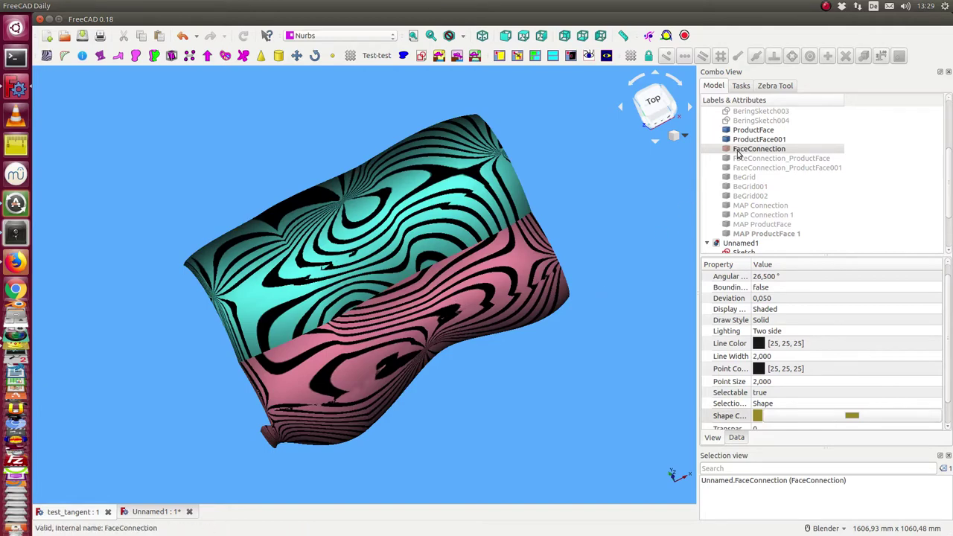
click(740, 150)
click(754, 140)
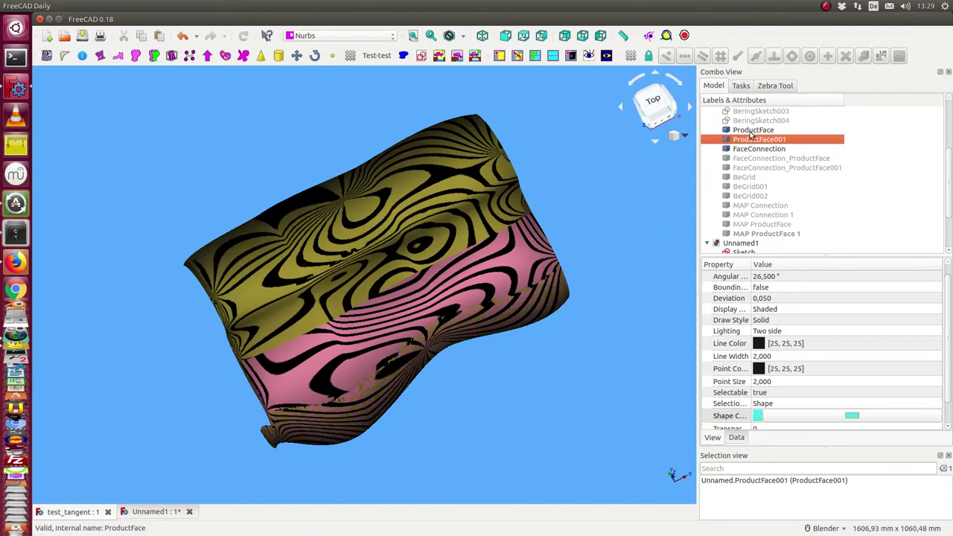
click(750, 131)
middle_drag(542, 417, 481, 387)
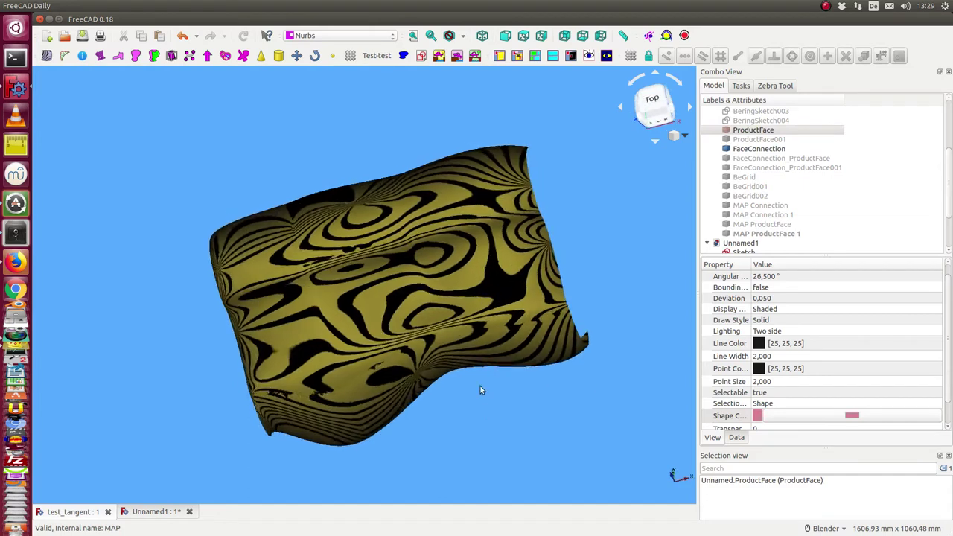
- Switch to the Unnamed1 document with the yellow sketch polylines and change the 3D view background to black
click(141, 512)
mouse_move(394, 333)
middle_down()
mouse_move(402, 347)
mouse_move(293, 343)
mouse_move(306, 313)
mouse_move(295, 330)
mouse_move(332, 324)
mouse_move(311, 328)
middle_up()
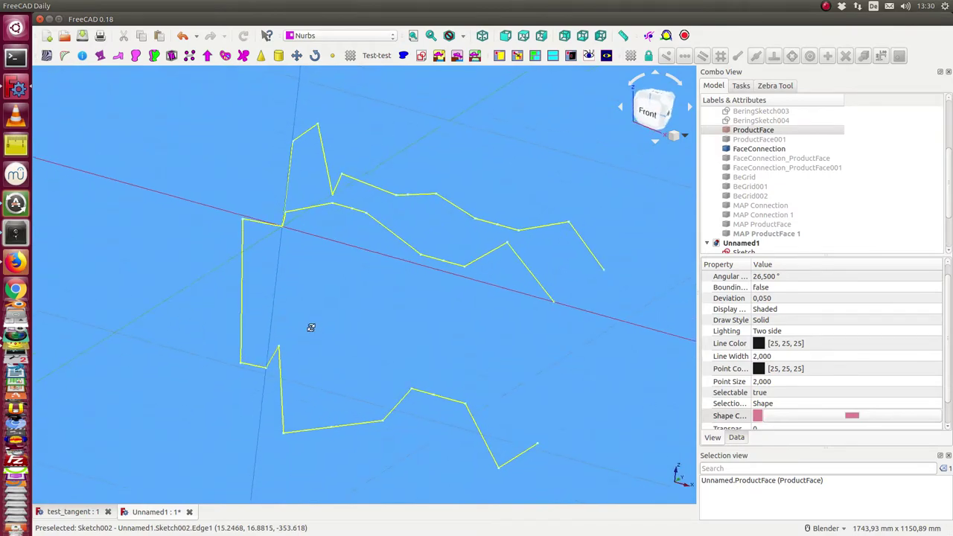
click(606, 56)
mouse_move(211, 305)
middle_down()
mouse_move(387, 302)
mouse_move(330, 359)
mouse_move(198, 330)
mouse_move(212, 359)
mouse_move(198, 340)
mouse_move(205, 320)
middle_up()
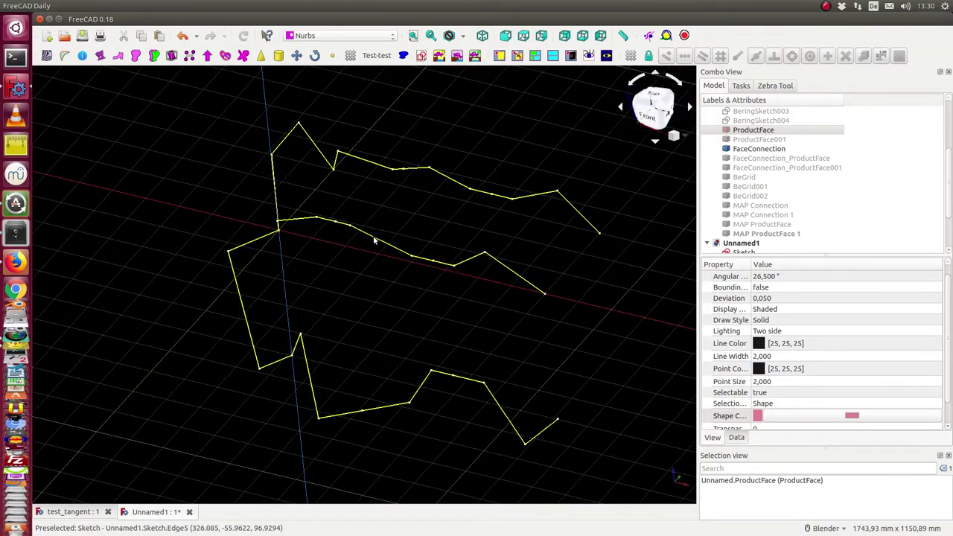
- Create Bering curves from Sketch through Sketch004 in Unnamed1 and hide the five source sketches
click(374, 240)
scroll(778, 126, up, 3)
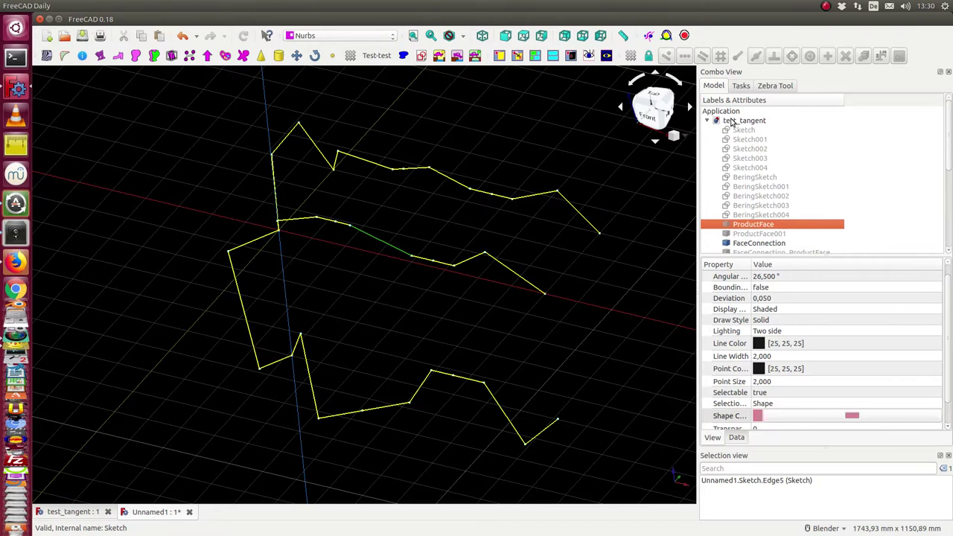
click(708, 121)
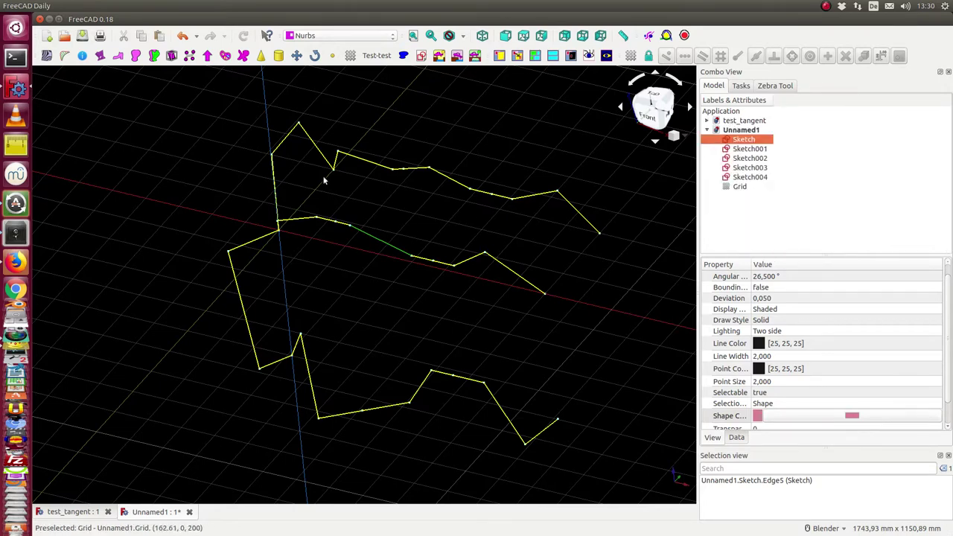
click(740, 140)
drag(740, 141, 745, 178)
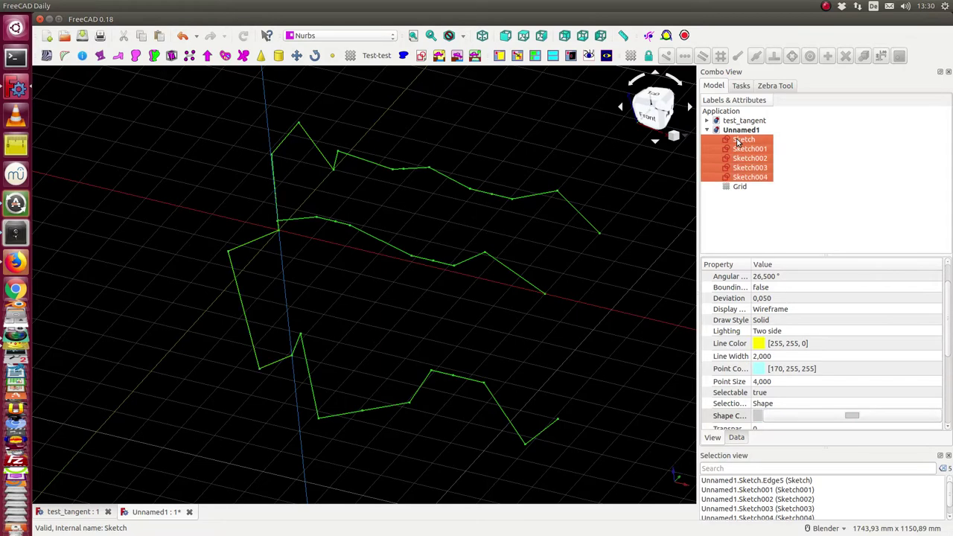
click(596, 6)
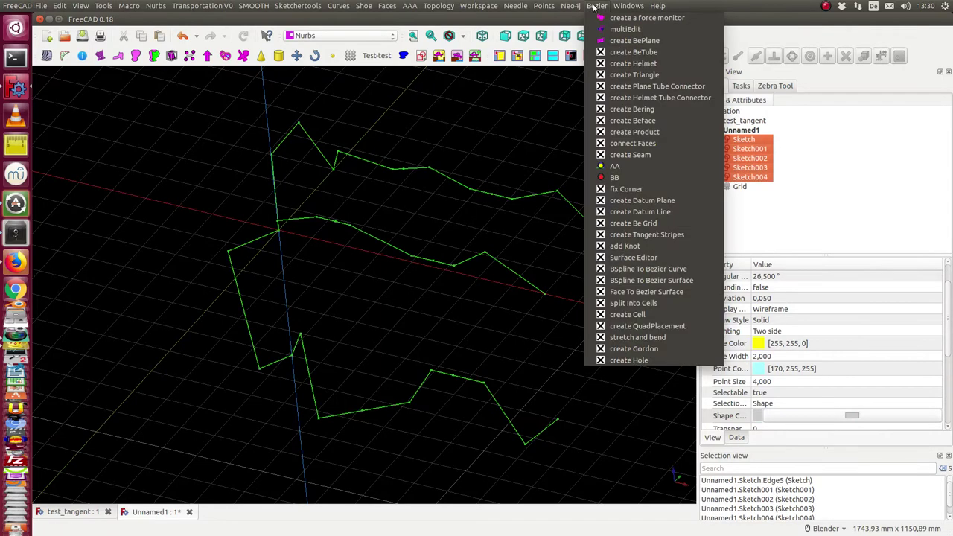
click(642, 114)
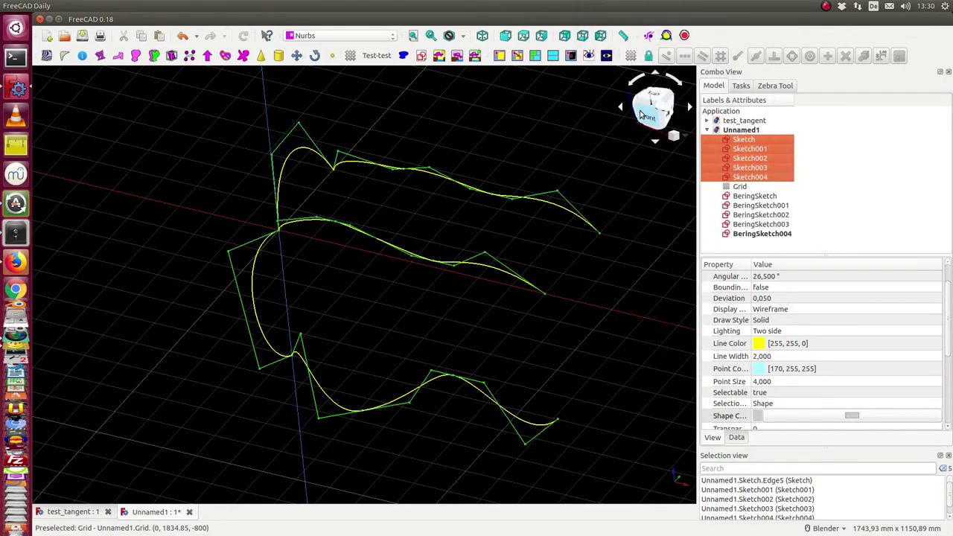
click(610, 173)
mouse_move(396, 331)
middle_down()
mouse_move(321, 301)
mouse_move(350, 351)
mouse_move(394, 330)
mouse_move(377, 330)
mouse_move(374, 352)
mouse_move(350, 298)
middle_up()
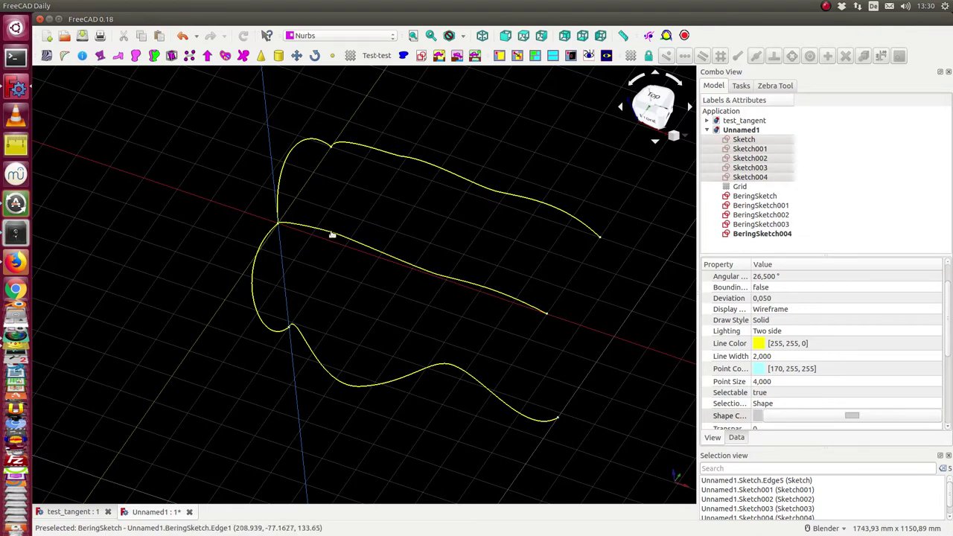
- Create a product surface from BeringSketch, BeringSketch003 and BeringSketch001, and hide the new surface
click(332, 235)
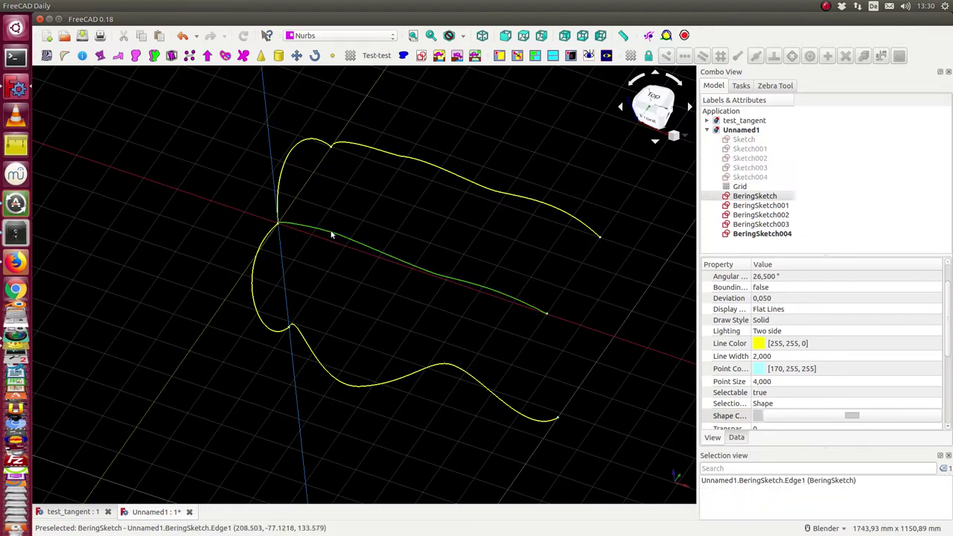
ctrl+click(298, 149)
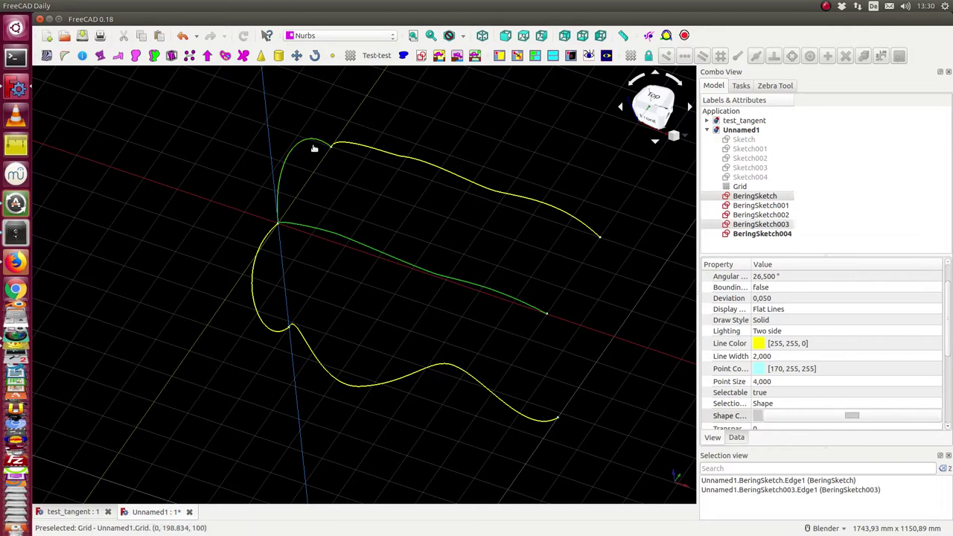
ctrl+click(353, 146)
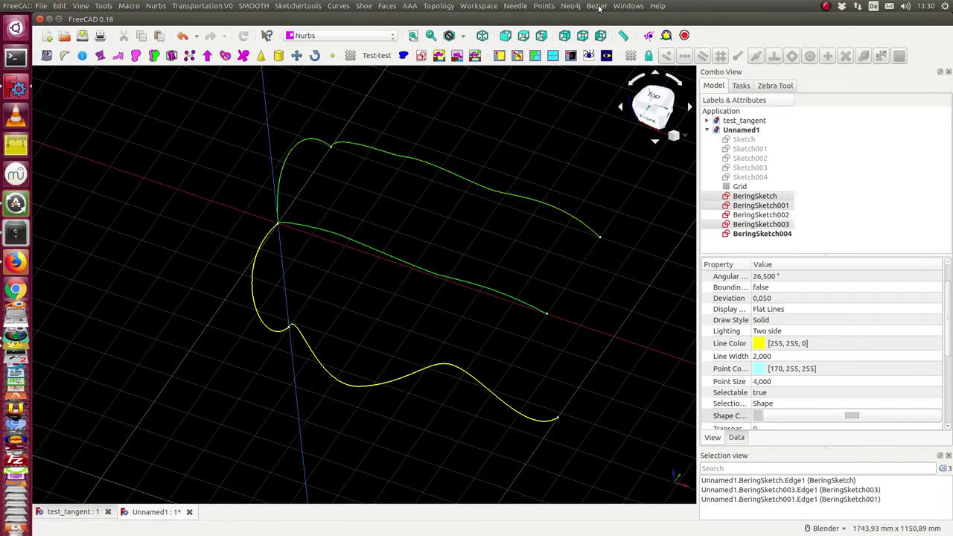
click(597, 6)
click(643, 134)
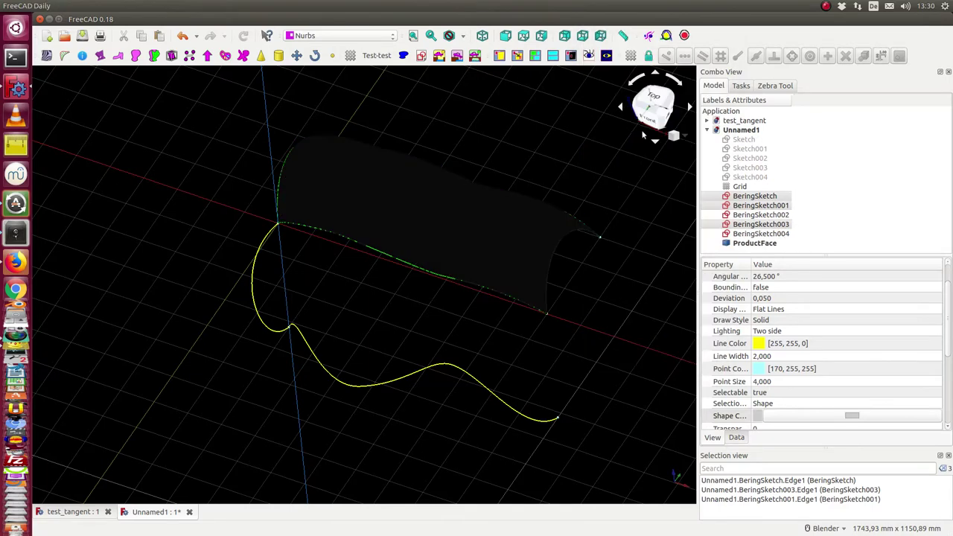
click(499, 220)
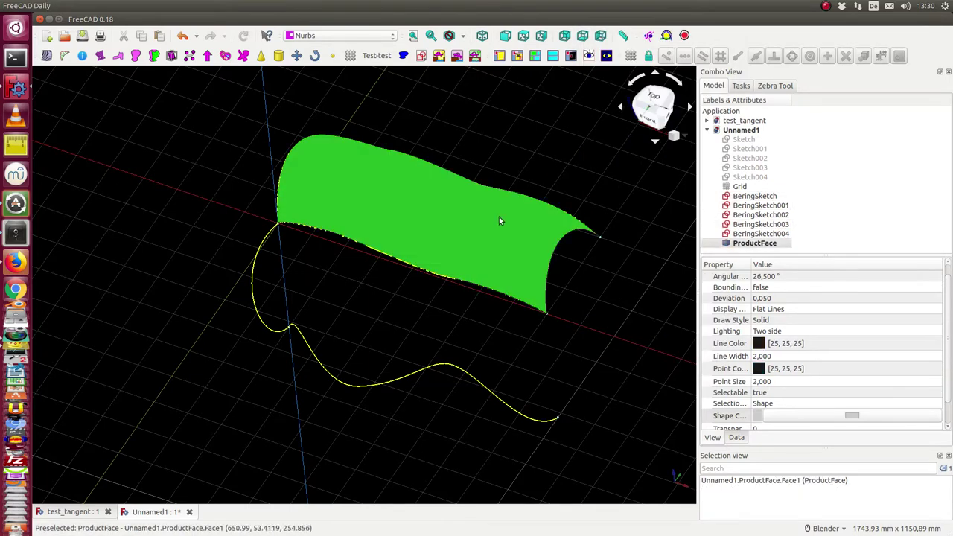
click(598, 59)
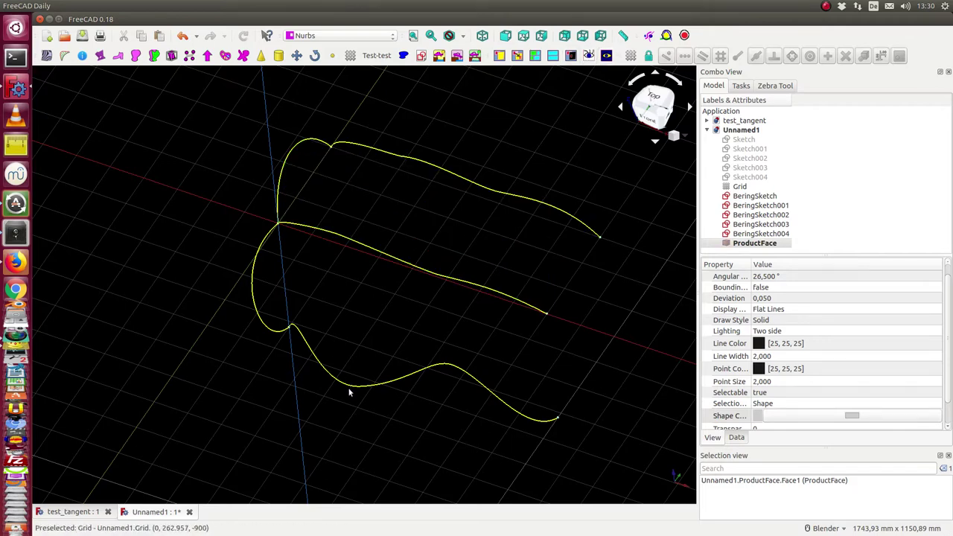
- Create a second product surface from BeringSketch002, BeringSketch004 and BeringSketch, and restore the blue view background
click(314, 362)
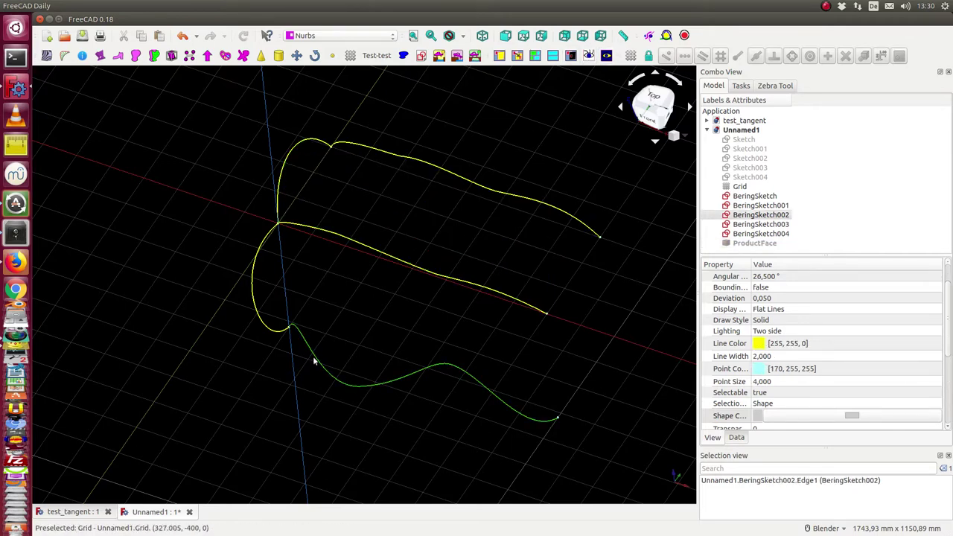
ctrl+click(251, 274)
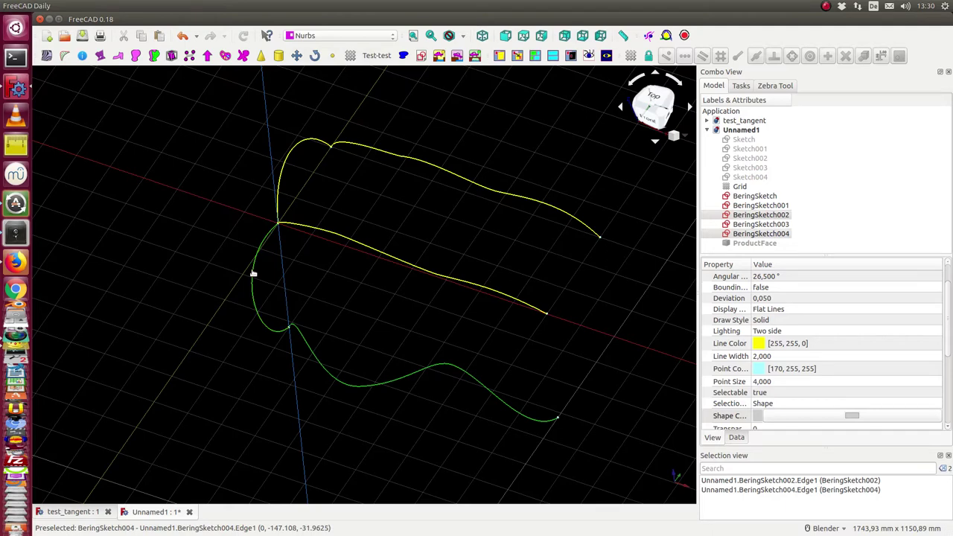
ctrl+click(339, 238)
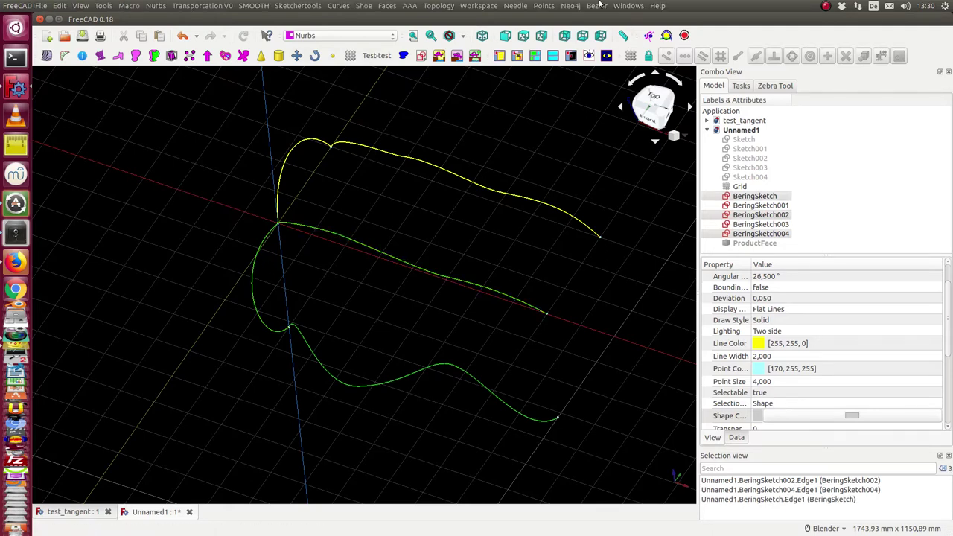
click(596, 6)
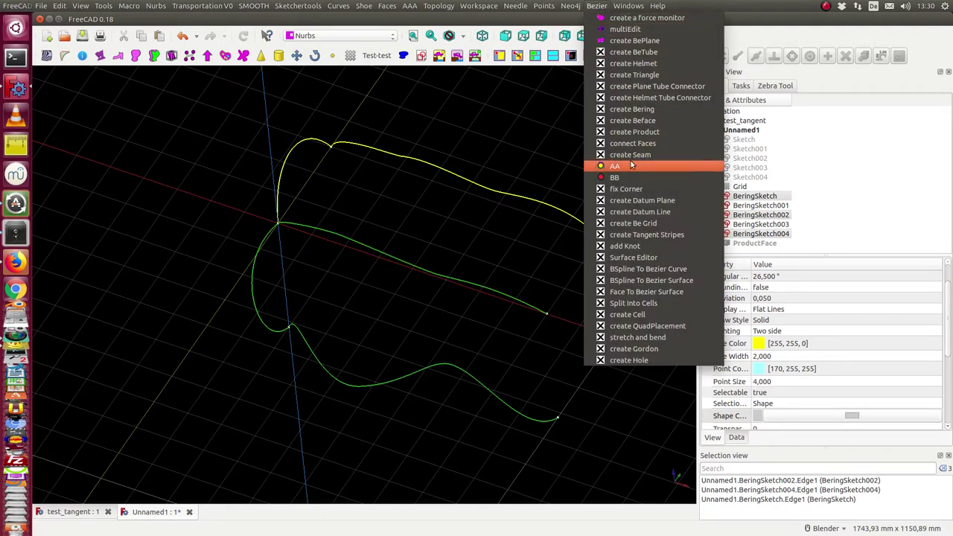
click(636, 132)
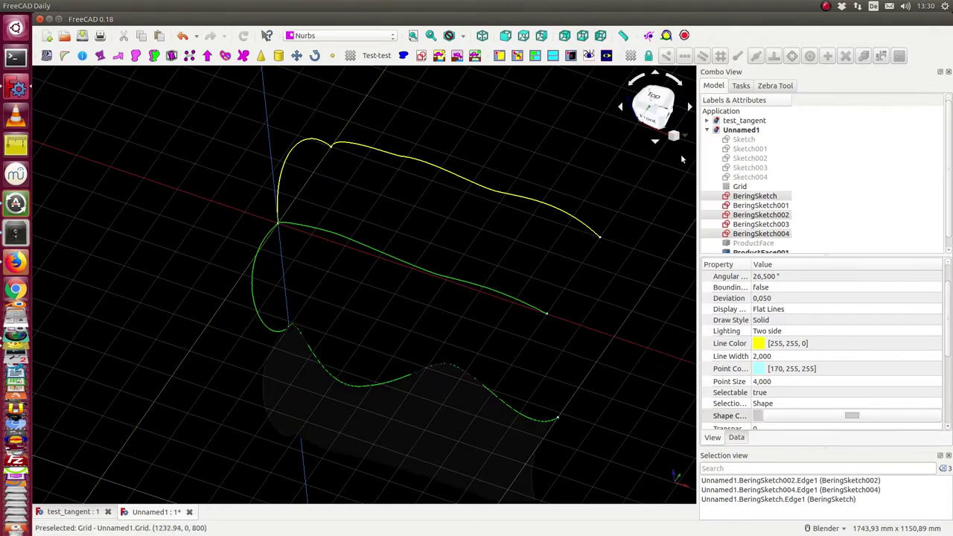
click(588, 56)
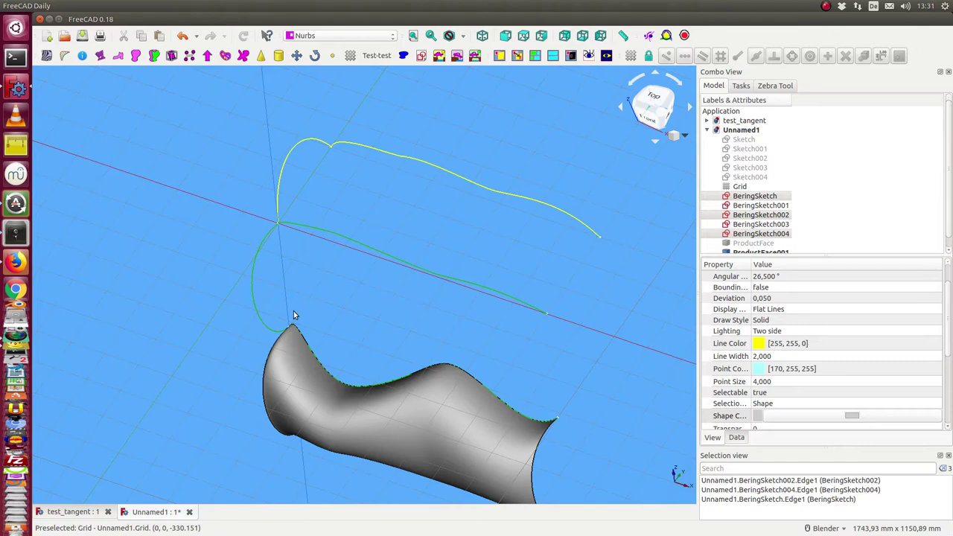
middle_drag(340, 419, 332, 228)
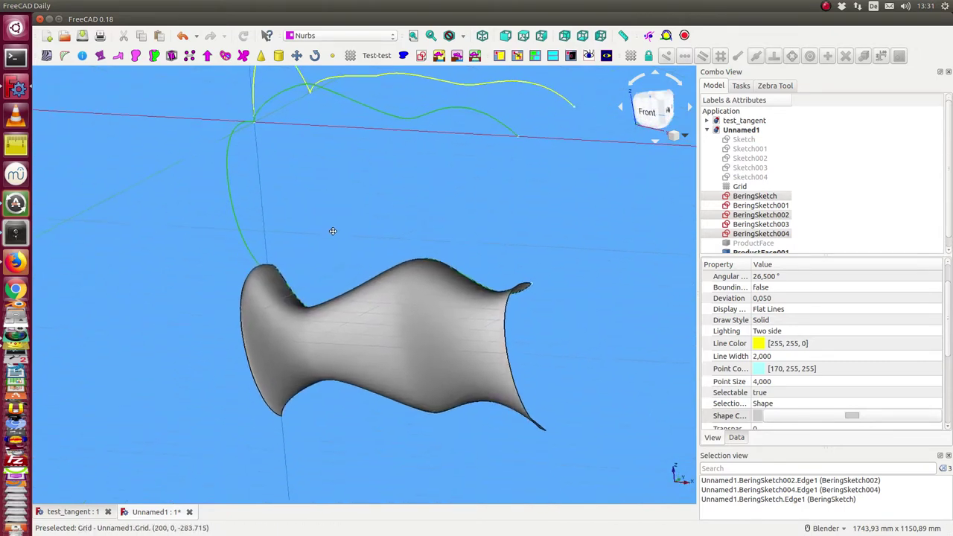
- Set the v Inverse property of ProductFace001 to true
scroll(781, 246, down, 1)
click(775, 244)
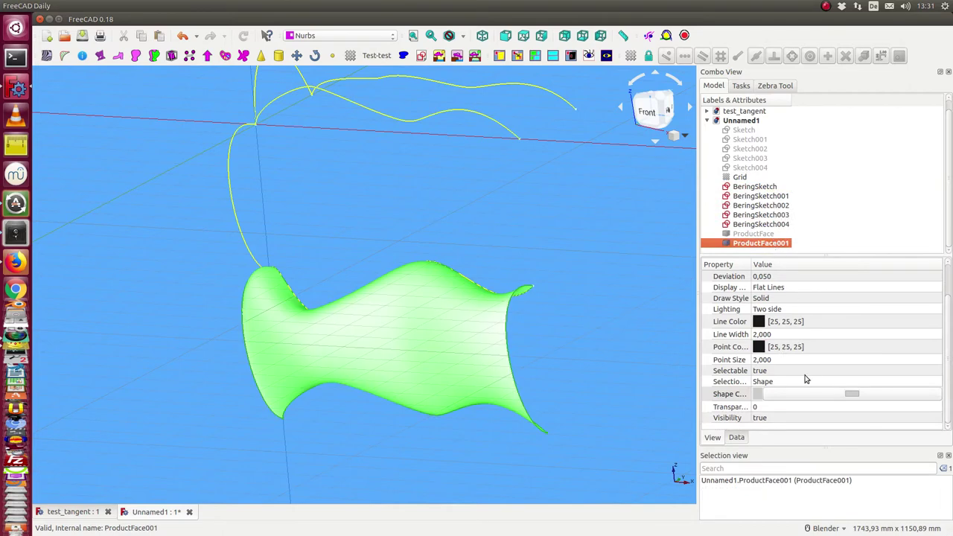
click(735, 438)
scroll(793, 396, down, 1)
click(783, 387)
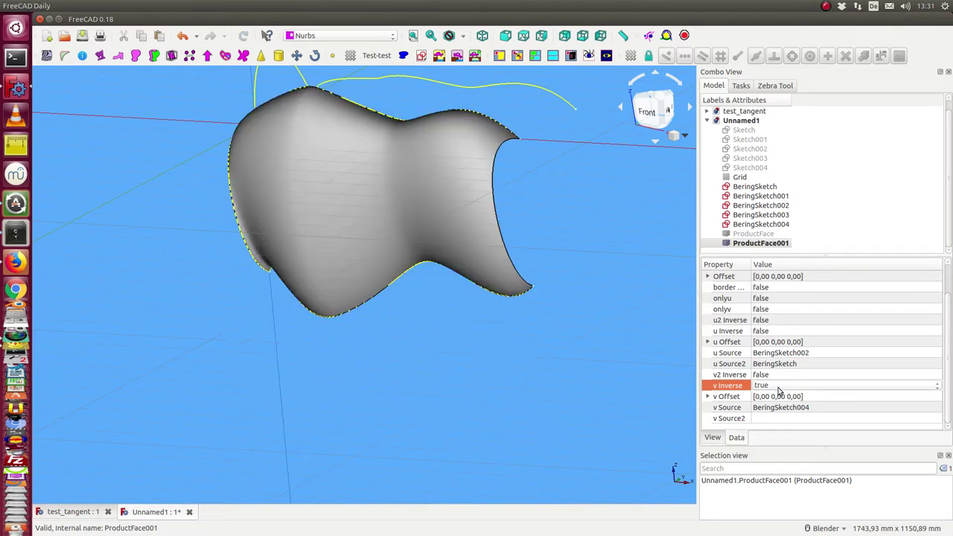
- Show the hidden ProductFace alongside ProductFace001
middle_drag(568, 384, 600, 387)
click(758, 233)
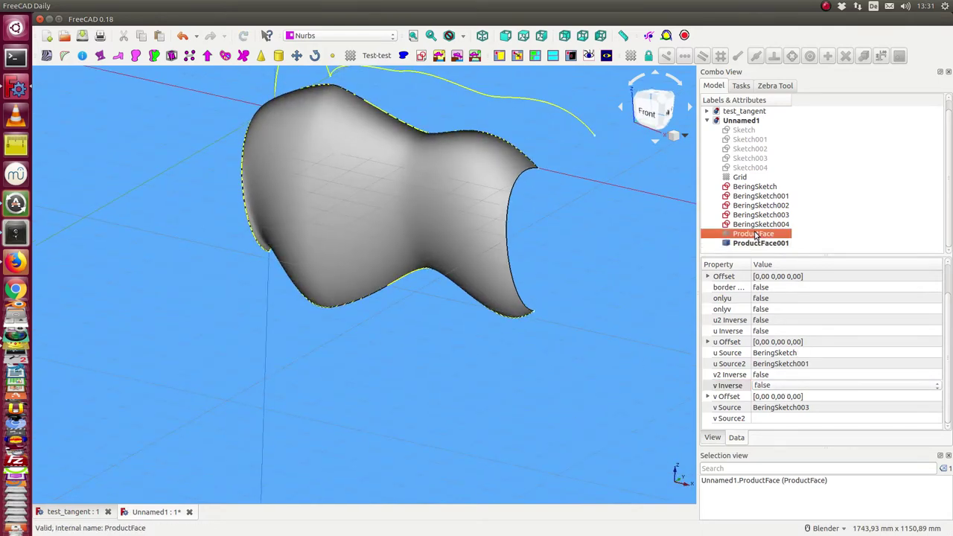
key(space)
scroll(603, 261, down, 3)
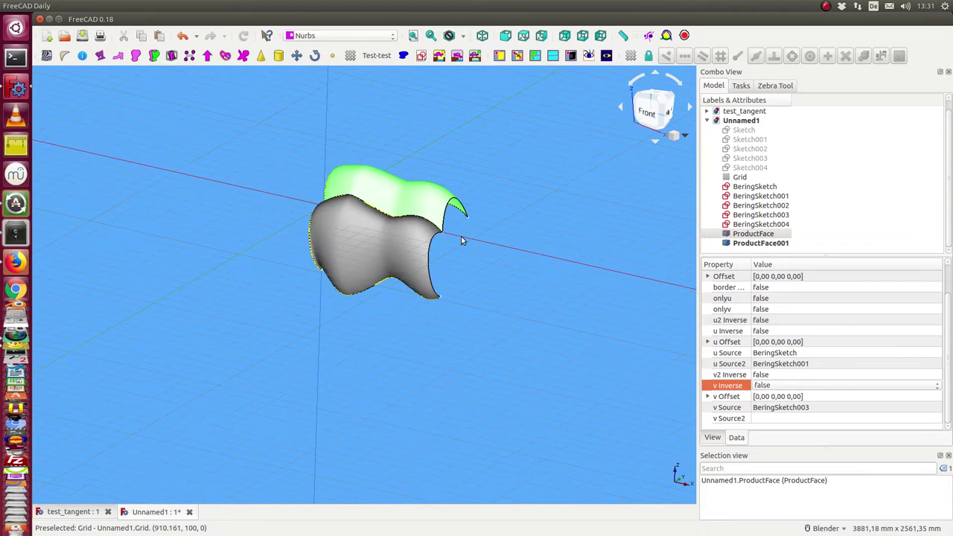
- Assign random colors to ProductFace and ProductFace001
ctrl+click(407, 239)
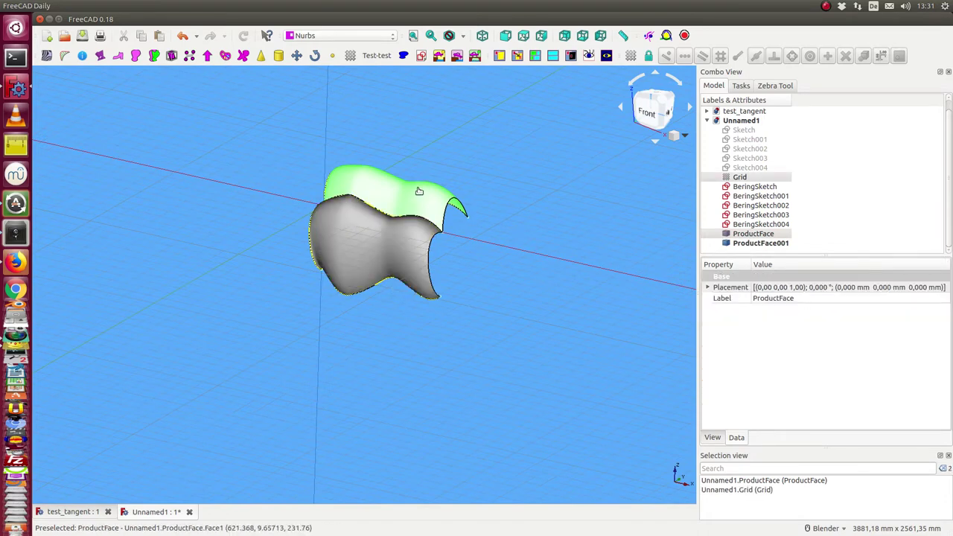
click(417, 212)
ctrl+click(394, 219)
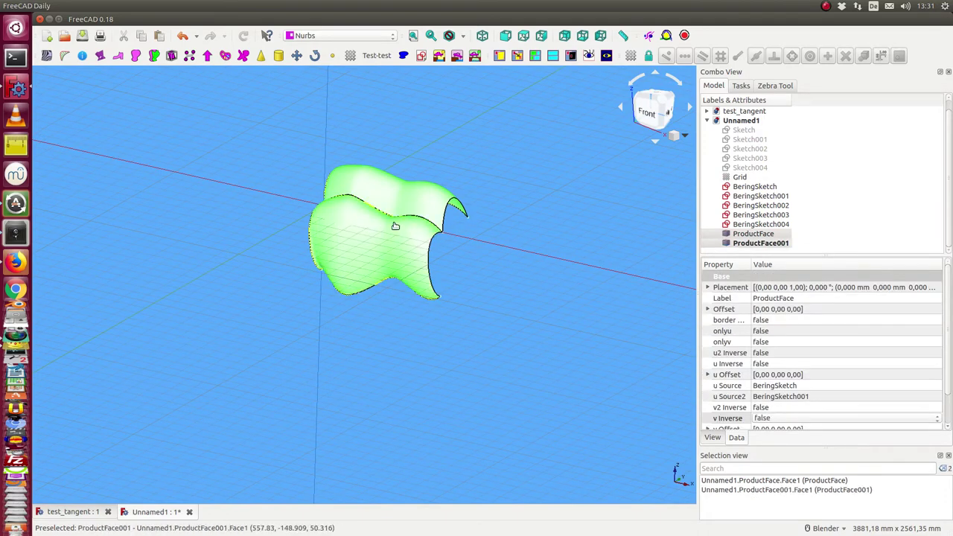
right_click(374, 188)
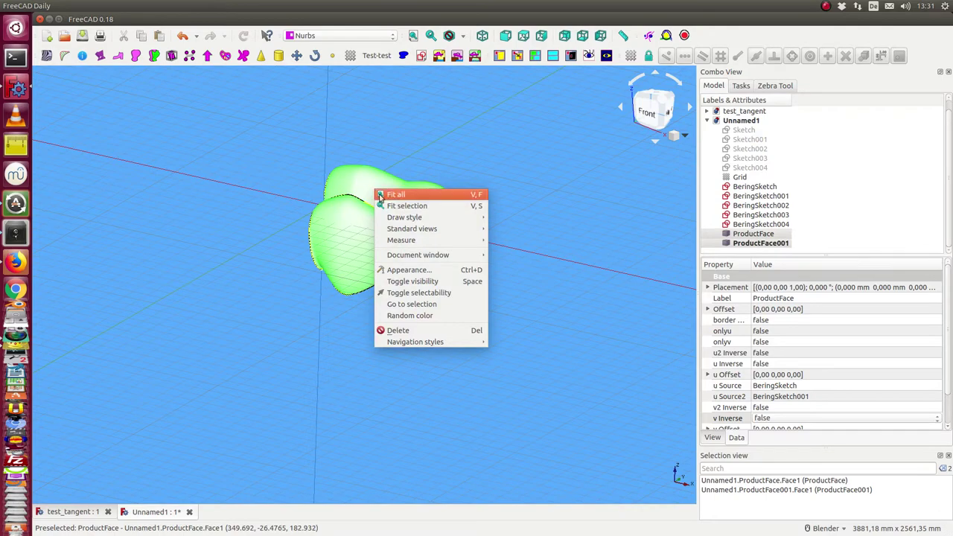
click(415, 316)
middle_drag(481, 216, 558, 250)
scroll(432, 272, up, 4)
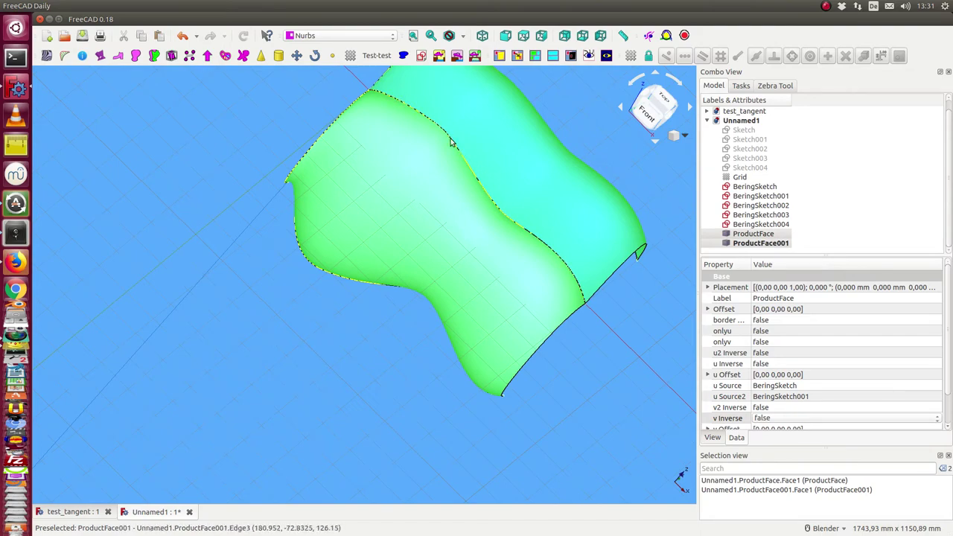
- Hide the Grid object behind the two colored surfaces
middle_drag(454, 225, 482, 303)
middle_drag(613, 397, 452, 297)
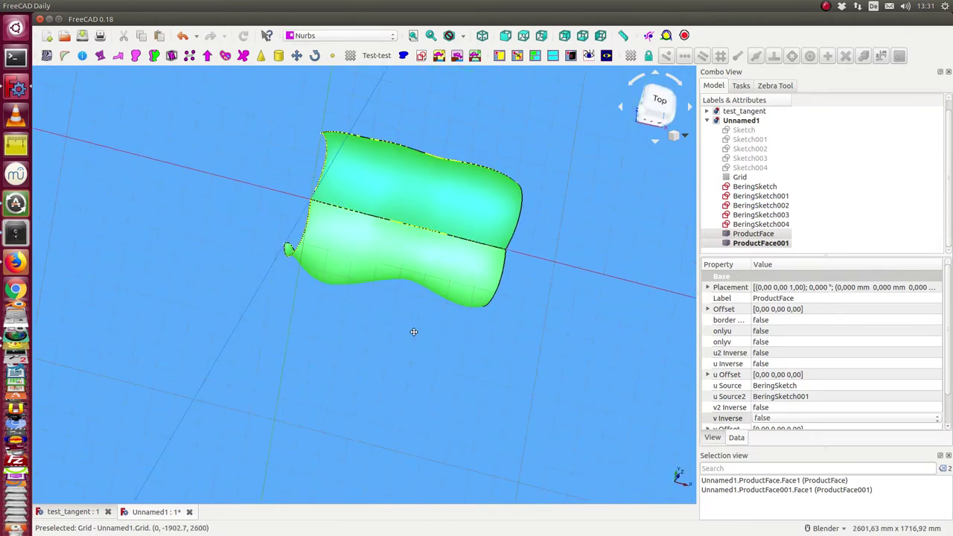
middle_drag(414, 331, 419, 330)
click(421, 329)
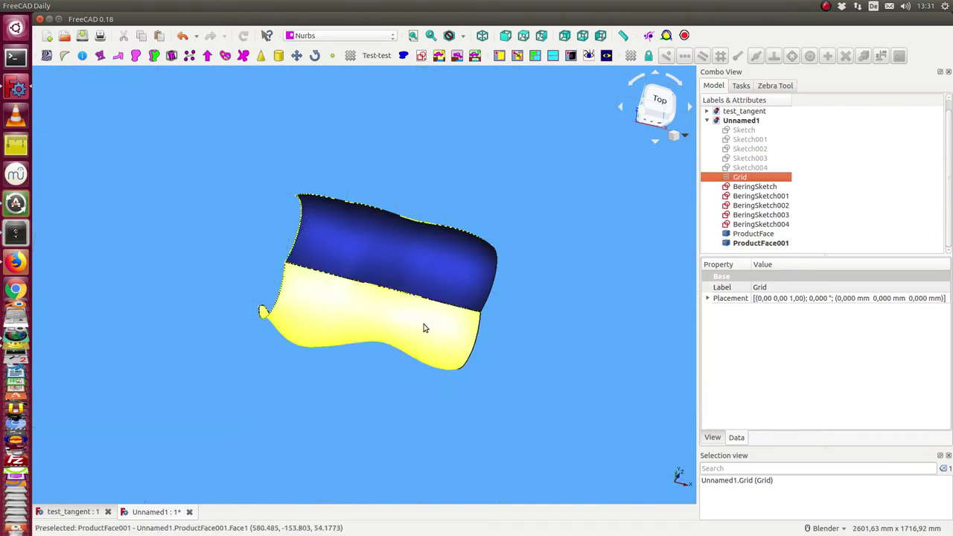
key(1)
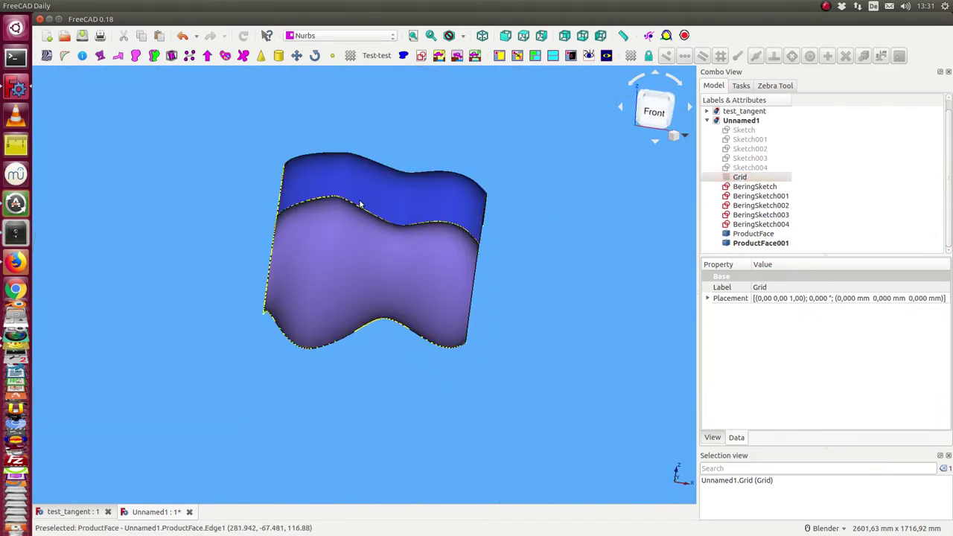
- Create a face connection between ProductFace and ProductFace001
click(379, 191)
ctrl+click(381, 264)
middle_drag(442, 213, 502, 186)
click(597, 6)
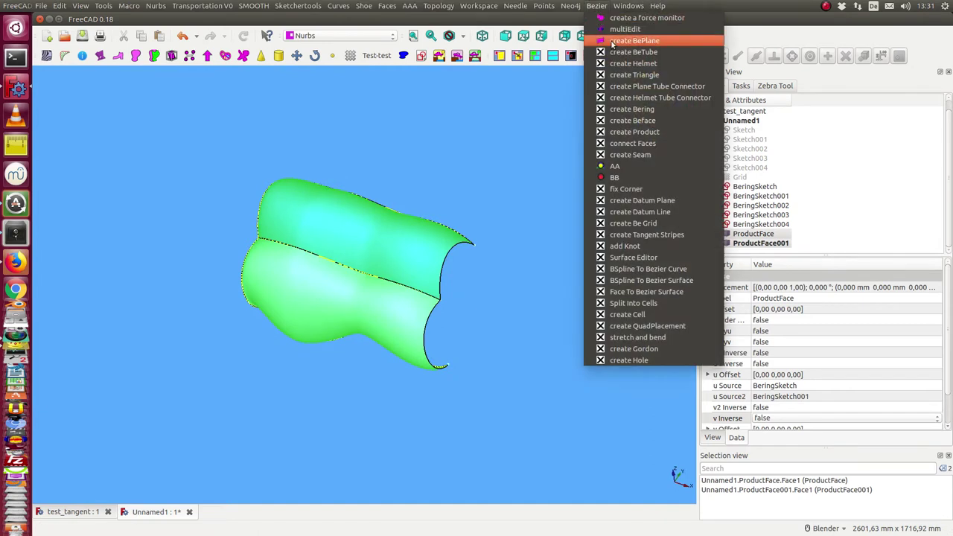
click(644, 145)
middle_drag(500, 309, 417, 191)
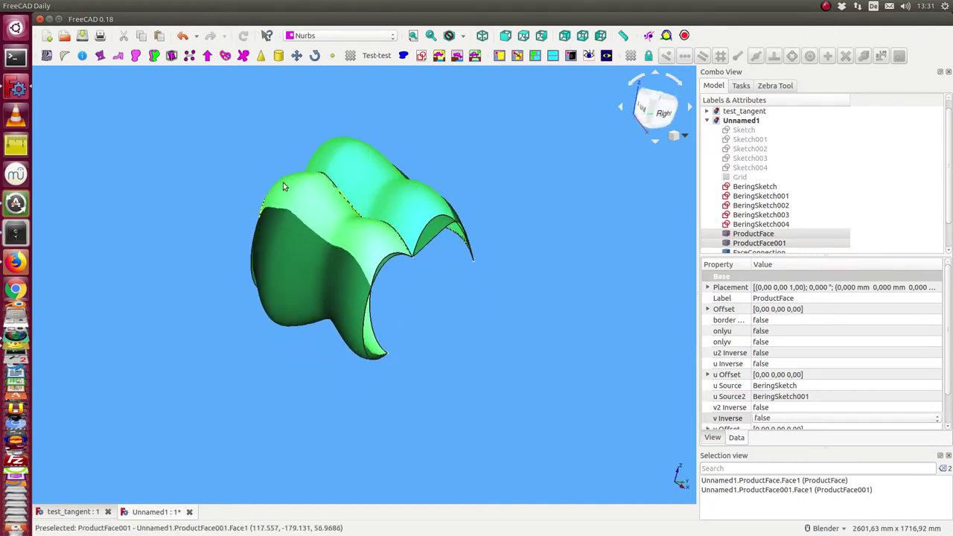
- Hide ProductFace and ProductFace001 so only the connection surface is displayed with the curves
middle_drag(282, 182, 602, 270)
click(749, 233)
key(space)
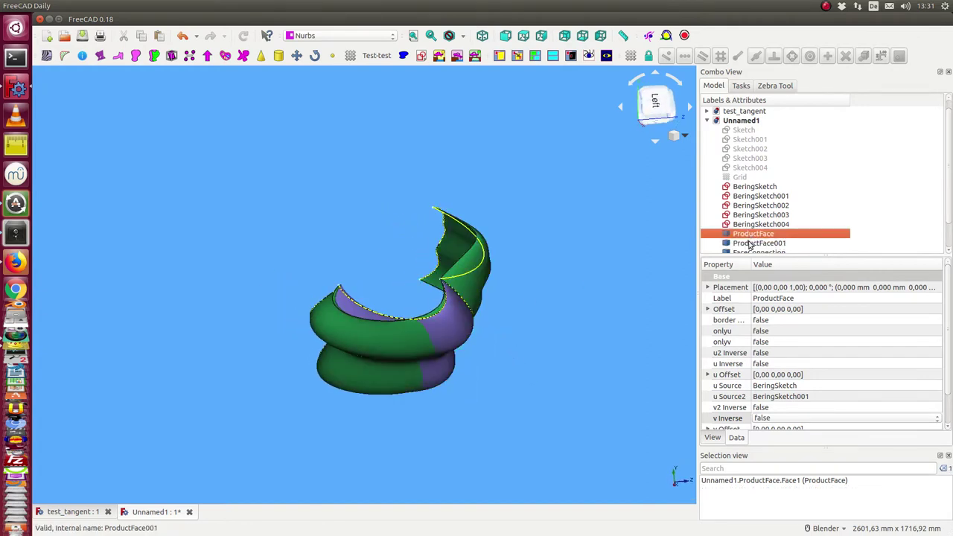
click(750, 244)
middle_drag(668, 272, 520, 235)
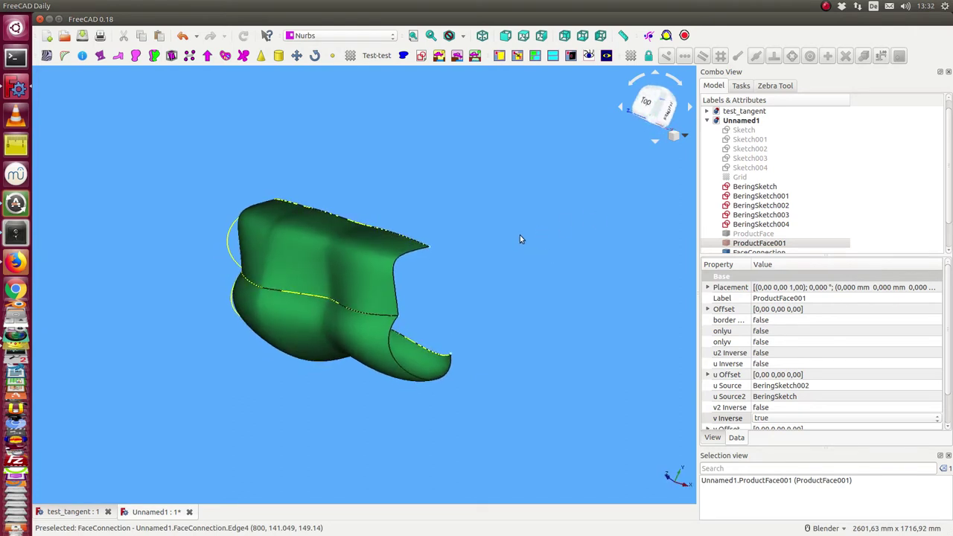
- Set the reverse B property of FaceConnection to true and inspect the seam between its two faces
click(759, 252)
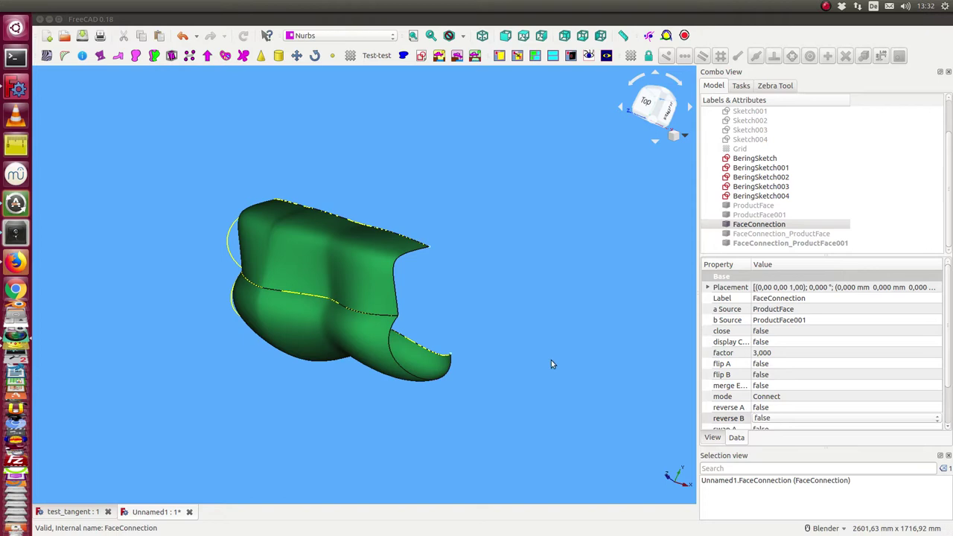
click(788, 423)
click(785, 421)
click(783, 430)
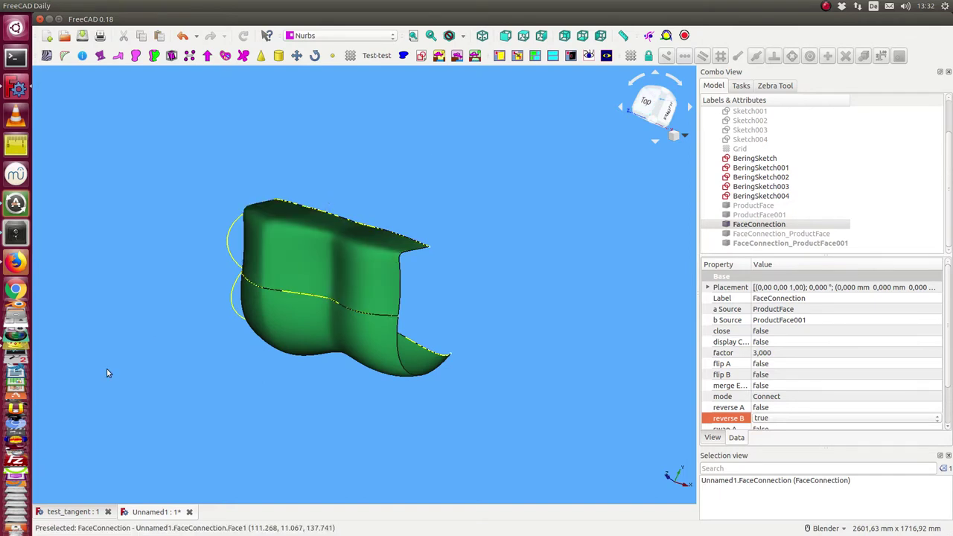
middle_drag(107, 369, 445, 221)
scroll(414, 262, up, 2)
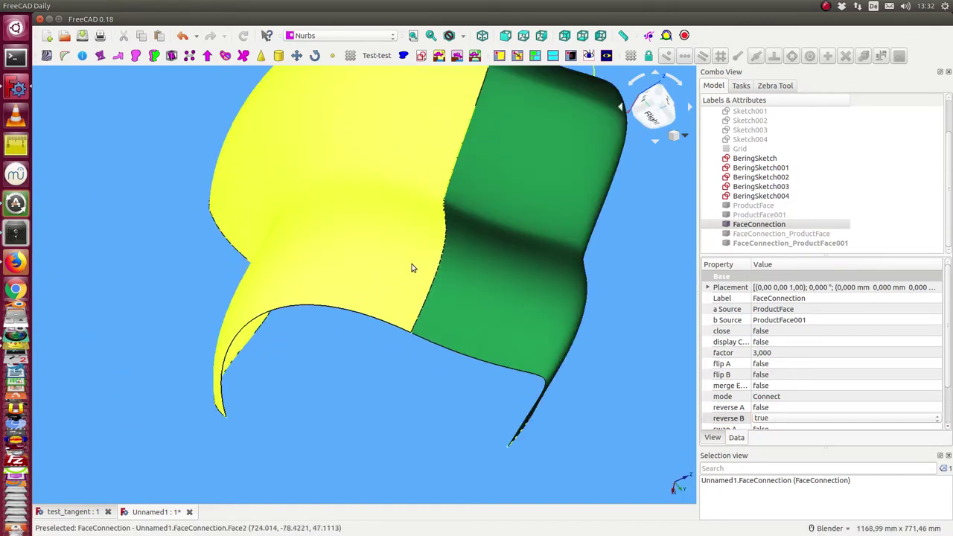
scroll(416, 256, down, 2)
- Hide FaceConnection and show its separate faces FaceConnection_ProductFace and FaceConnection_ProductFace001 instead
click(388, 215)
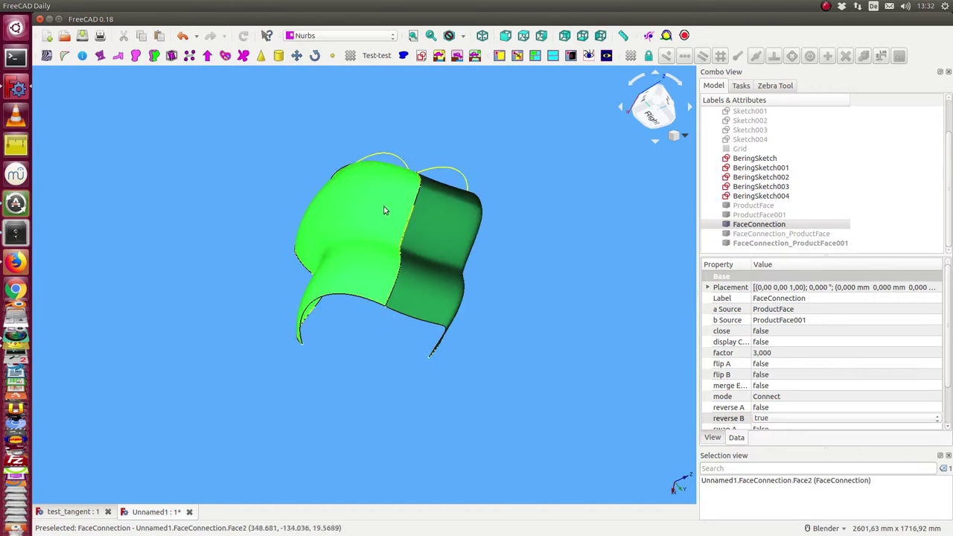
key(space)
key(space)
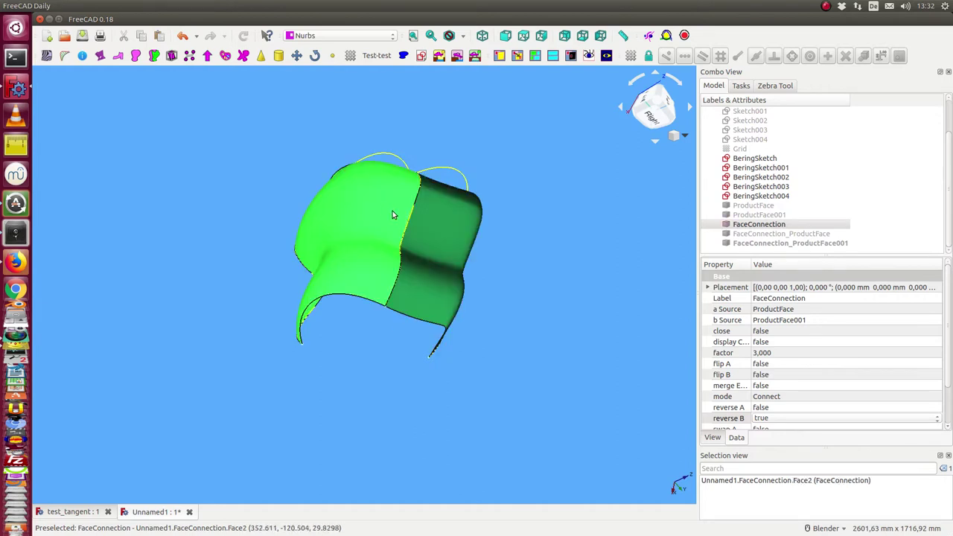
click(753, 233)
key(space)
click(755, 224)
key(space)
click(756, 234)
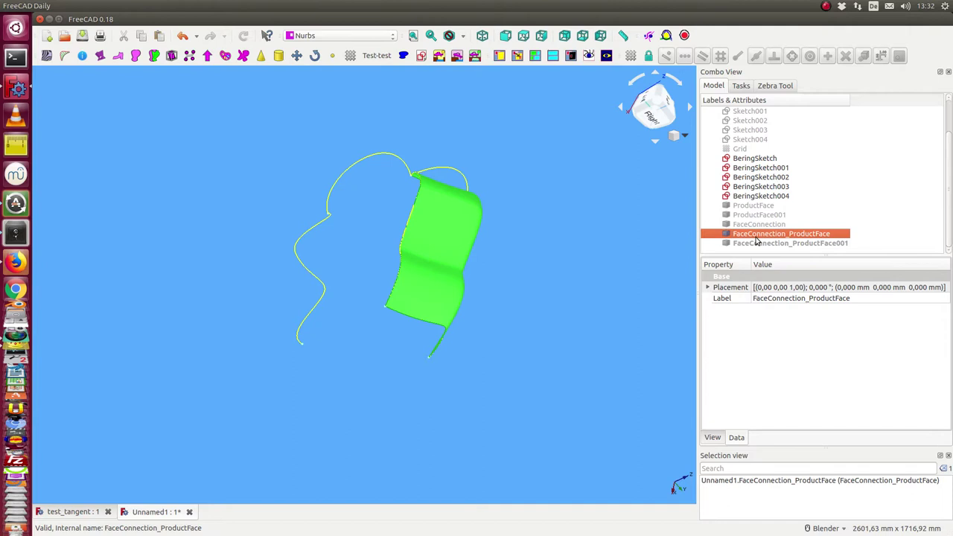
click(756, 244)
key(space)
click(591, 254)
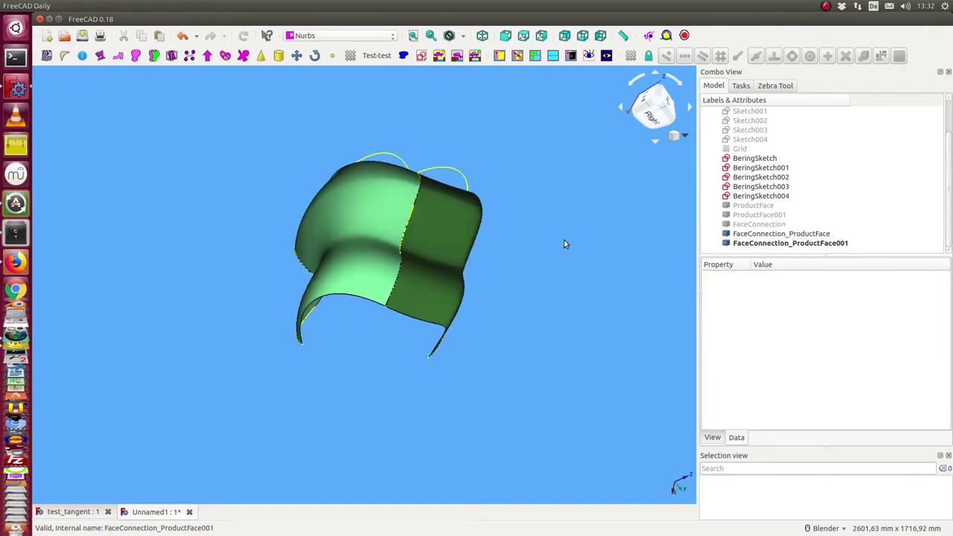
- Examine the transition between the two FaceConnection faces from several sides, temporarily hiding FaceConnection_ProductFace001
click(448, 223)
middle_drag(449, 223, 411, 216)
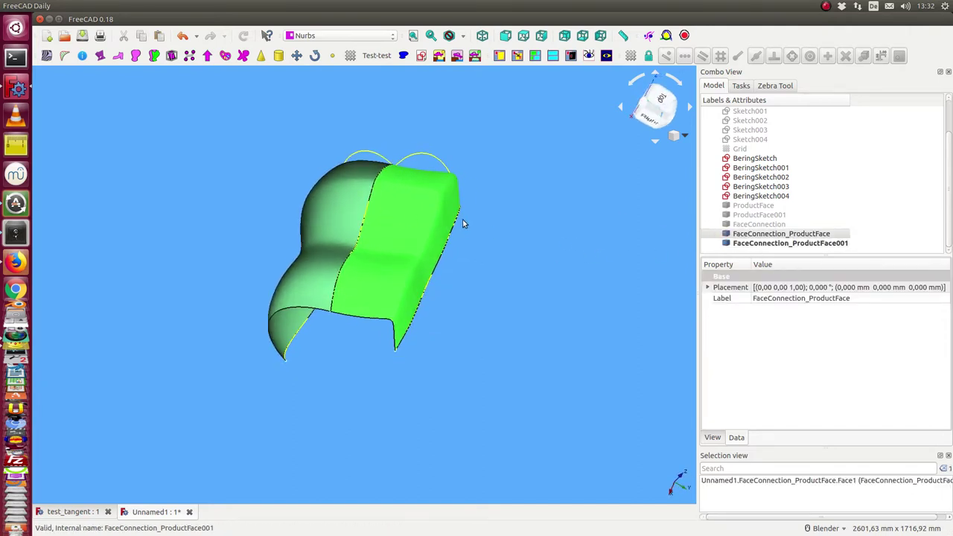
click(339, 195)
key(space)
middle_drag(346, 209, 447, 246)
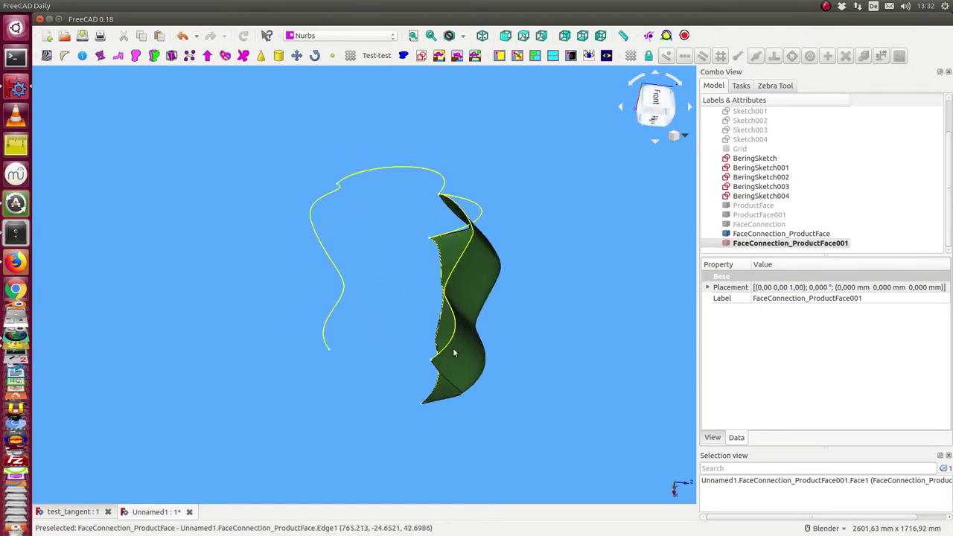
click(763, 243)
key(space)
key(space)
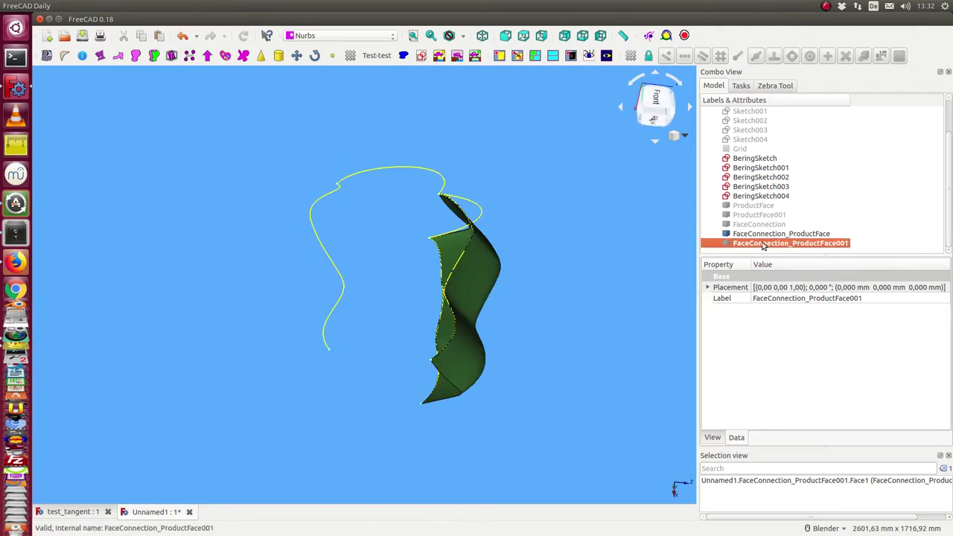
key(space)
middle_drag(488, 127, 476, 223)
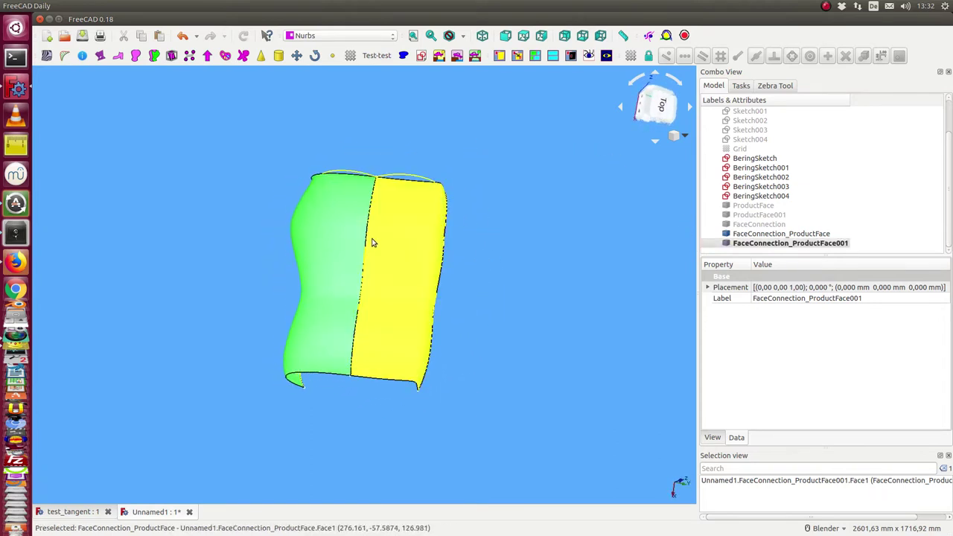
middle_drag(408, 244, 326, 214)
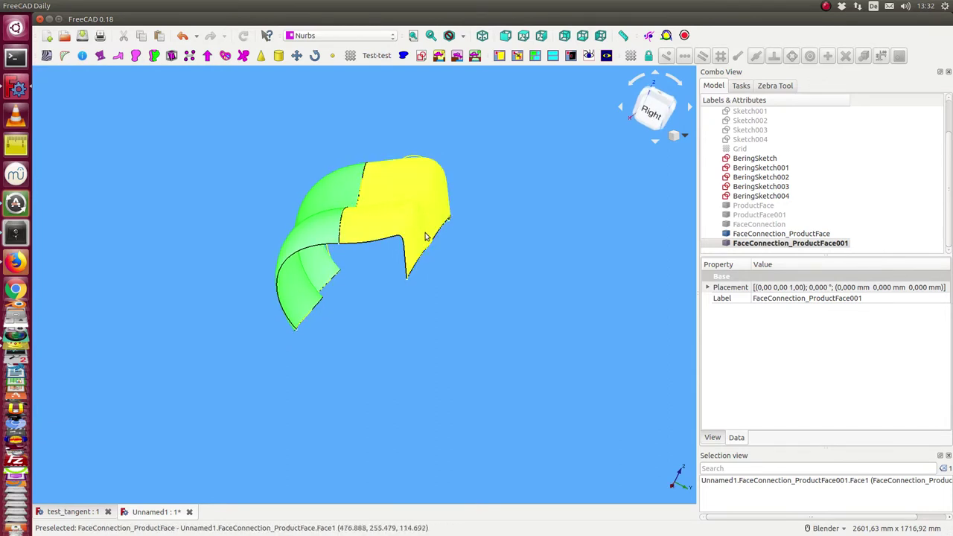
middle_drag(413, 228, 374, 246)
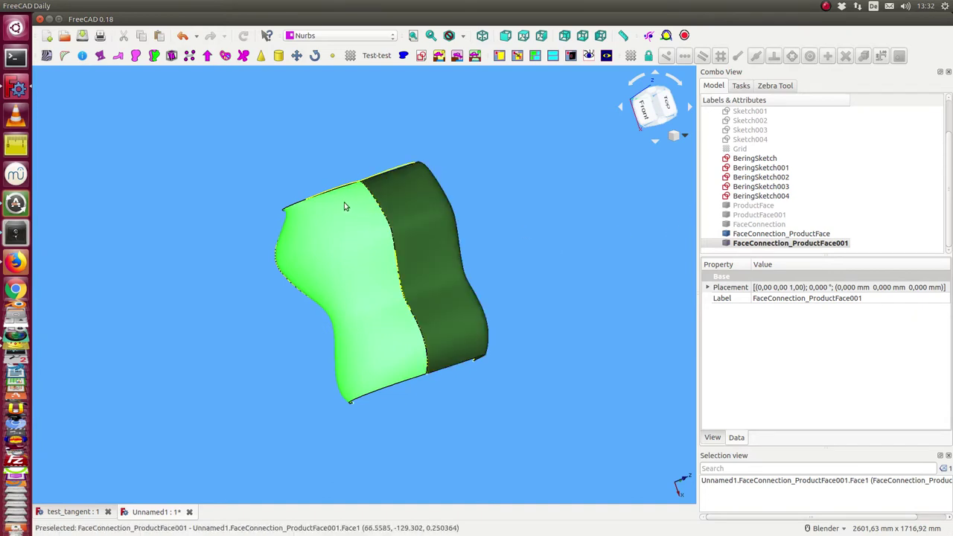
middle_drag(353, 193, 459, 263)
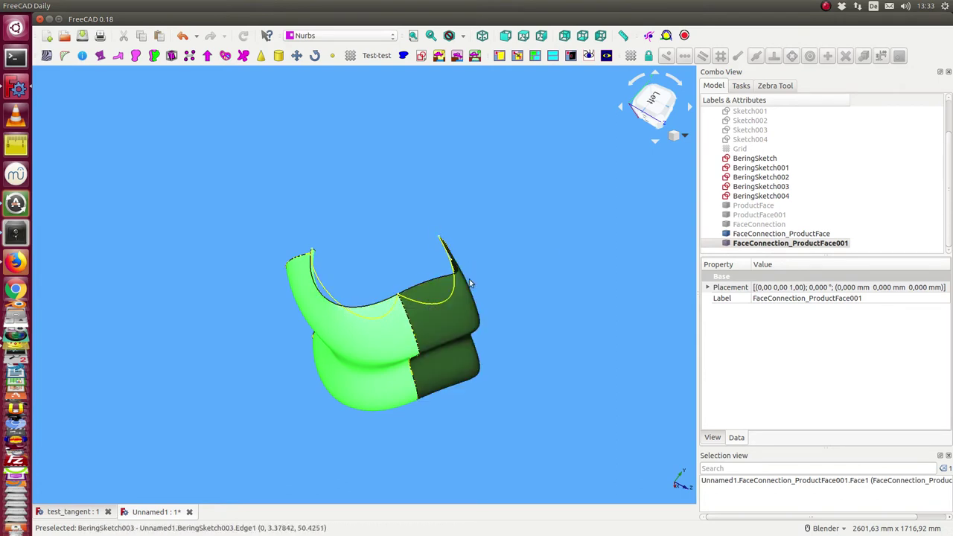
- Set the extra knots list of BeringSketch003 and BeringSketch004 to 0.2
click(752, 188)
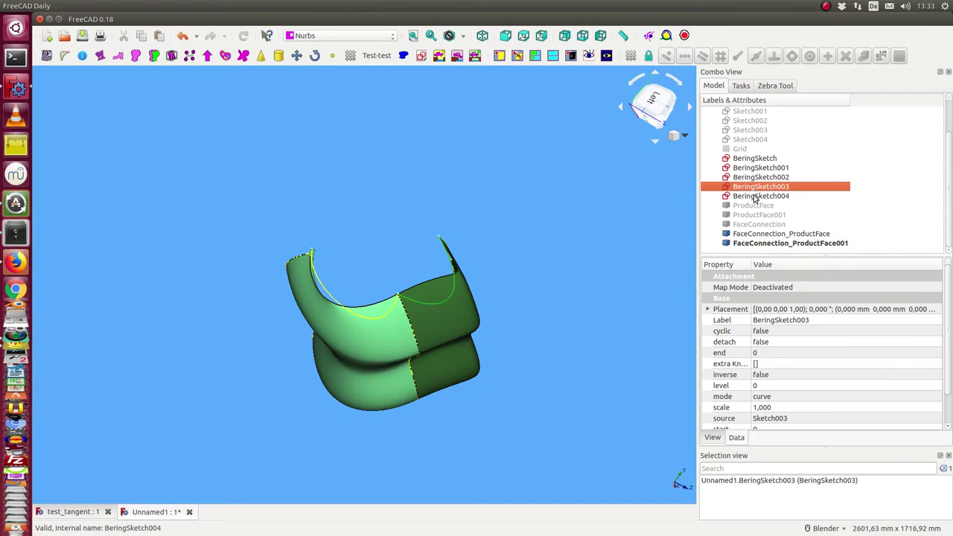
ctrl+click(754, 195)
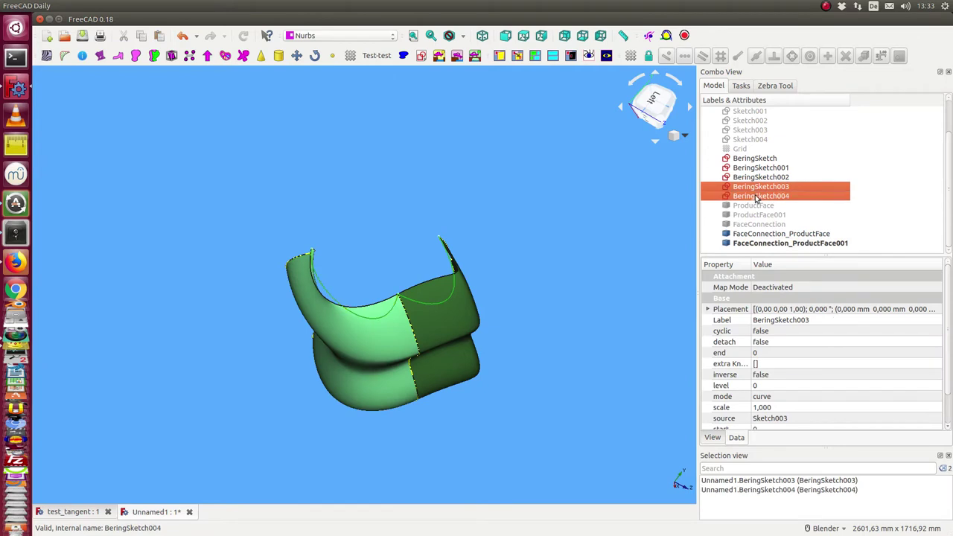
click(936, 366)
click(936, 364)
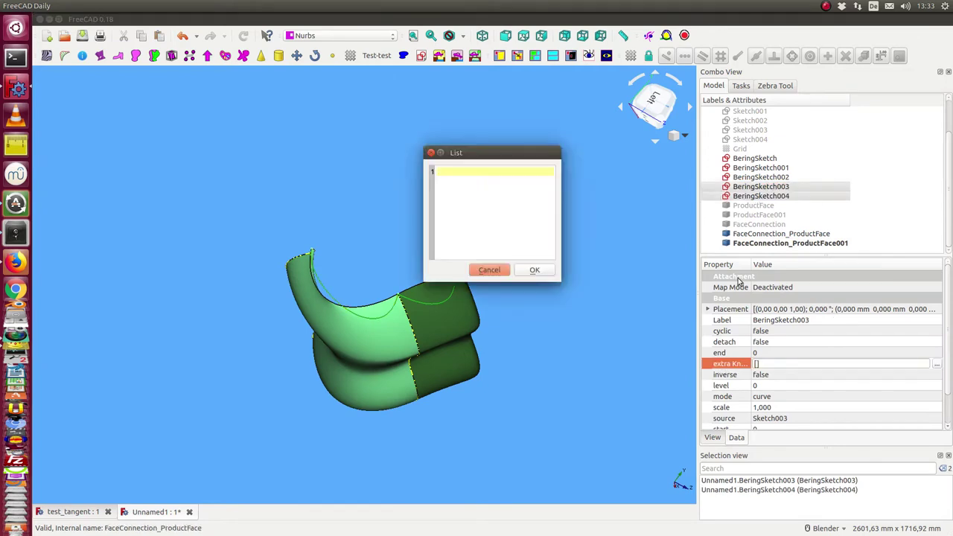
click(478, 172)
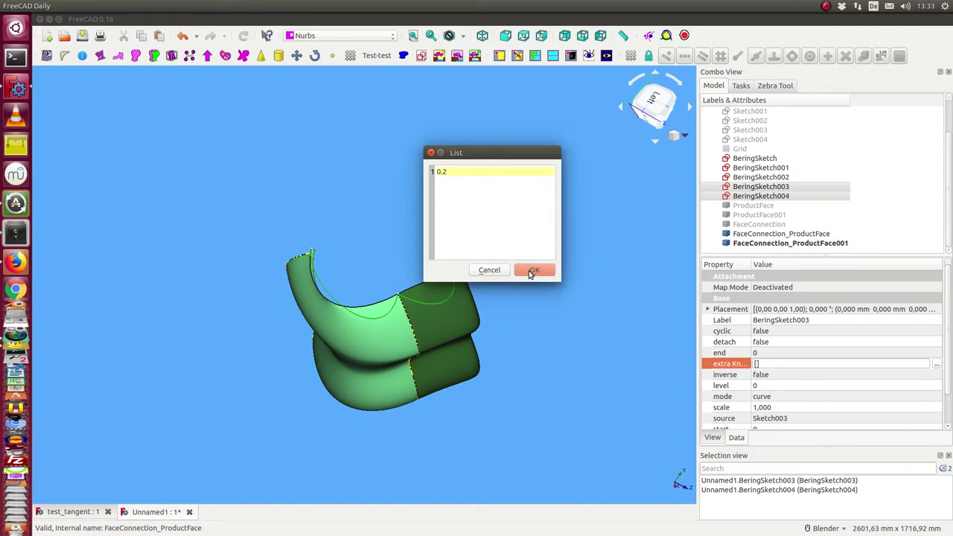
click(533, 270)
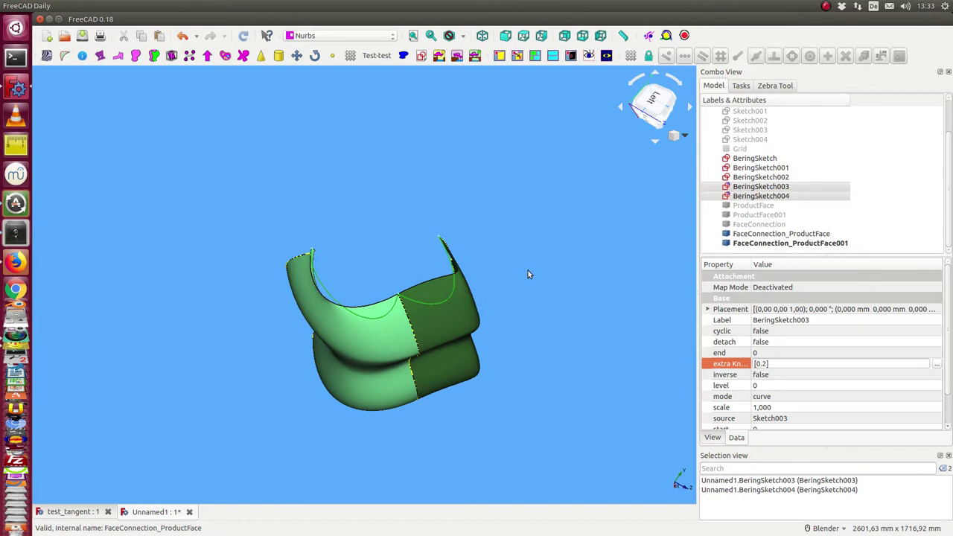
- Check the updated FaceConnection, then hide it and show ProductFace and ProductFace001 in its place
click(748, 224)
middle_drag(491, 313, 516, 181)
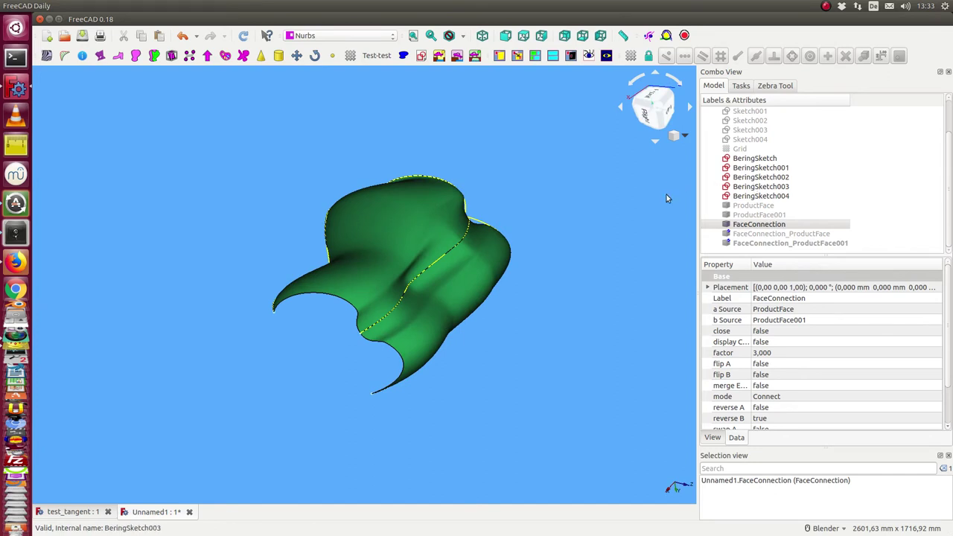
click(752, 206)
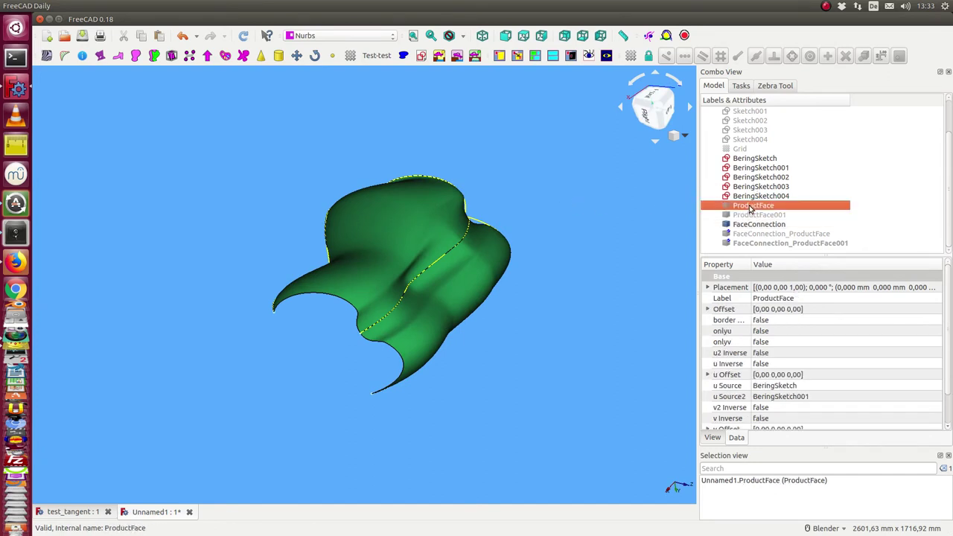
ctrl+click(753, 214)
click(751, 224)
key(space)
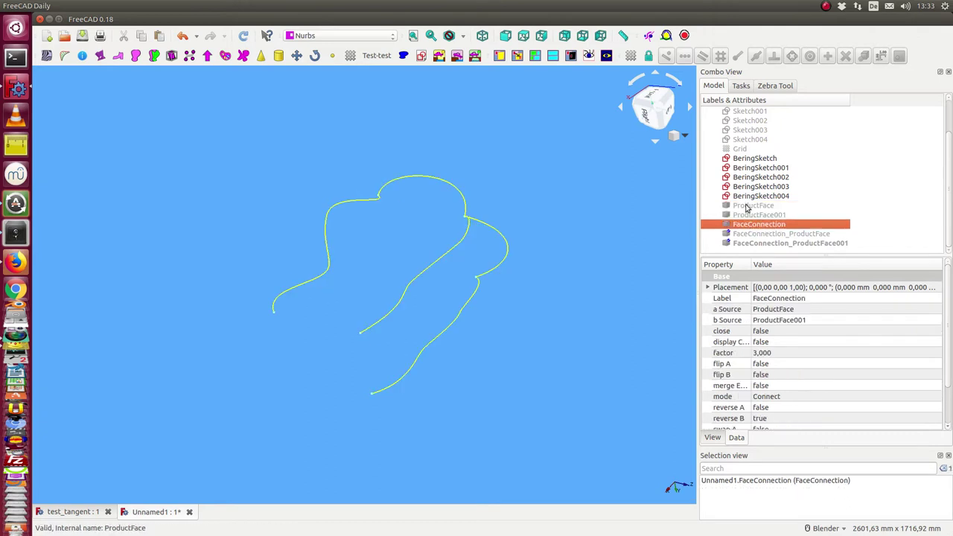
click(749, 206)
ctrl+click(749, 215)
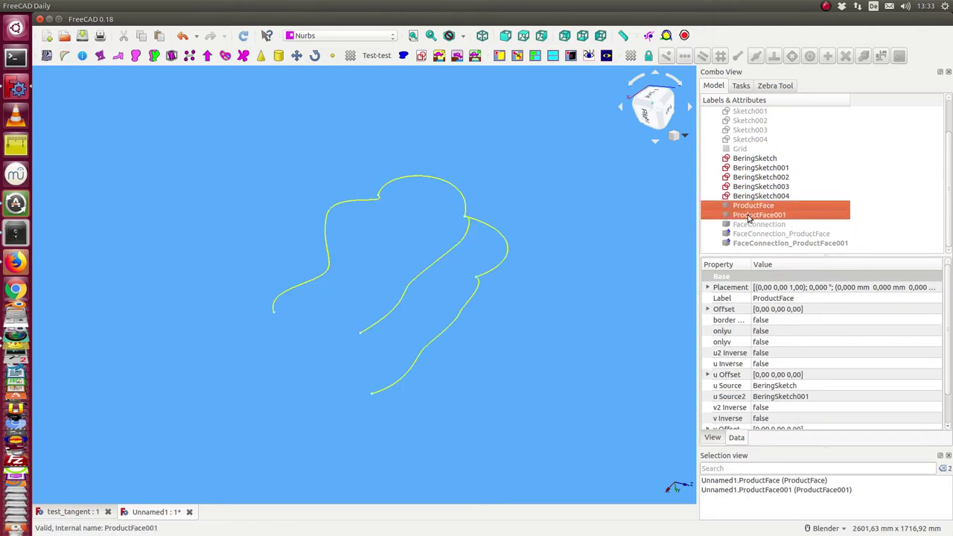
key(space)
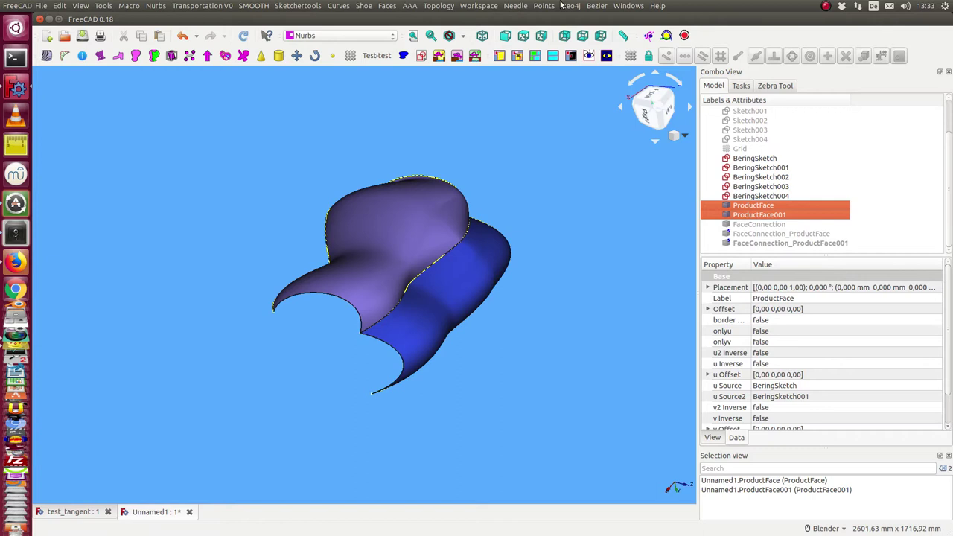
- Create Be Grids for ProductFace and ProductFace001, and hide both faces to expose the grid lines
click(596, 6)
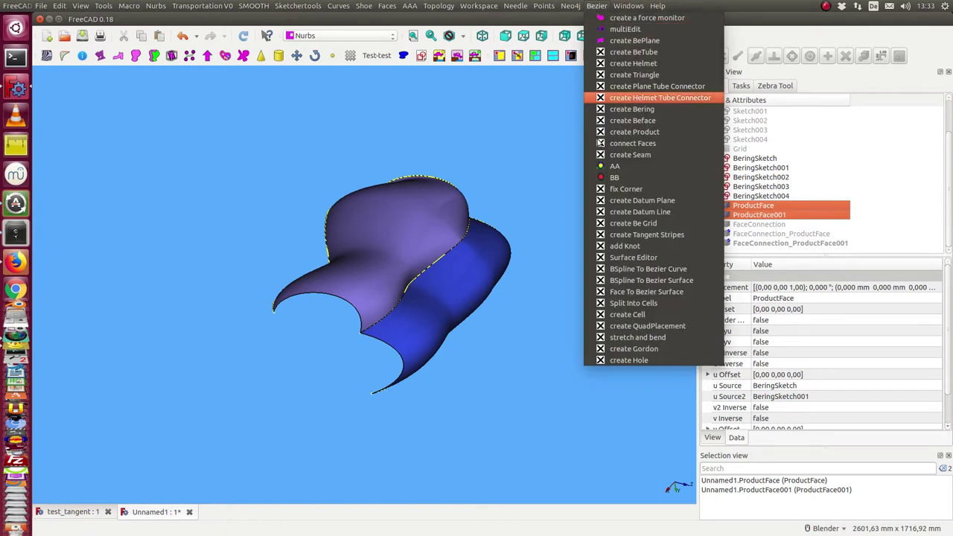
click(640, 224)
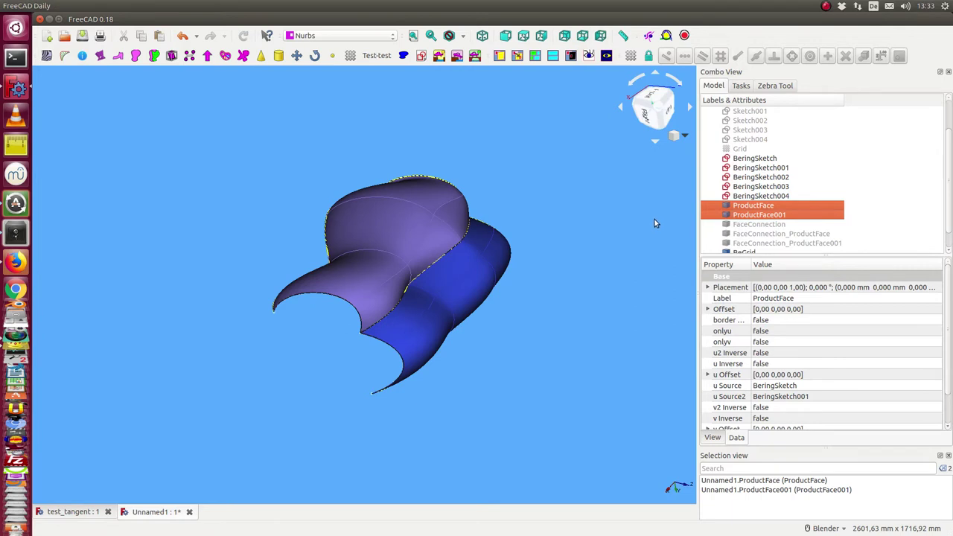
key(space)
middle_drag(588, 268, 499, 267)
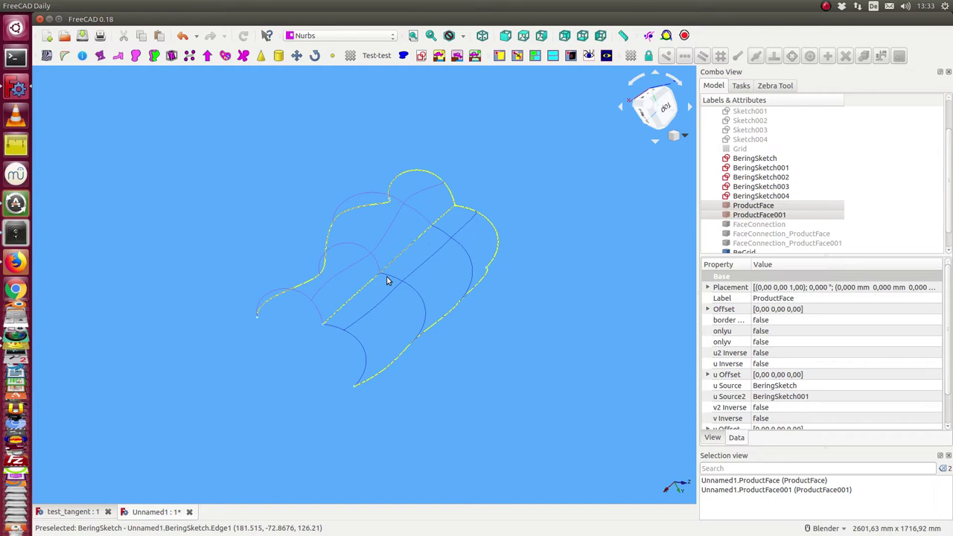
middle_drag(368, 338, 389, 315)
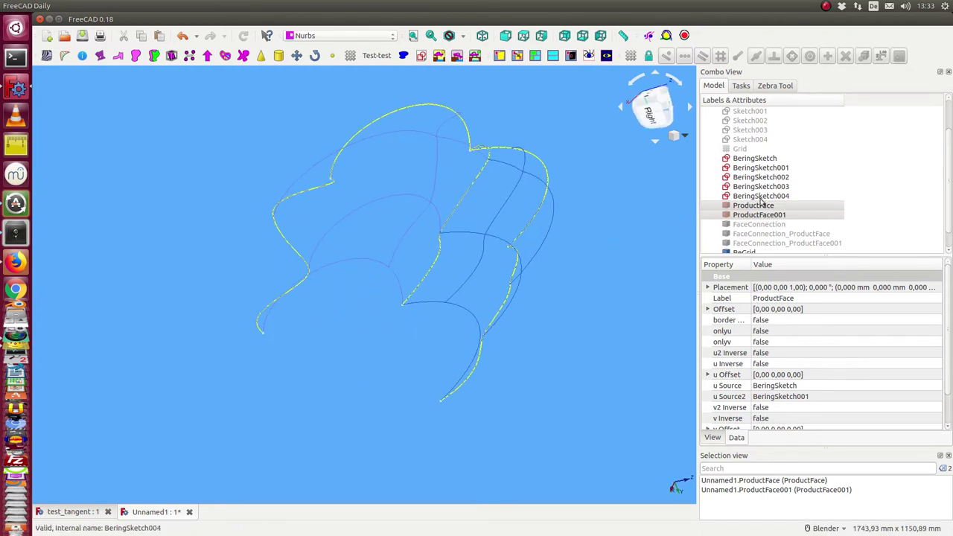
- Create a Be Grid from FaceConnection to compare it with the grids of the original faces
click(760, 224)
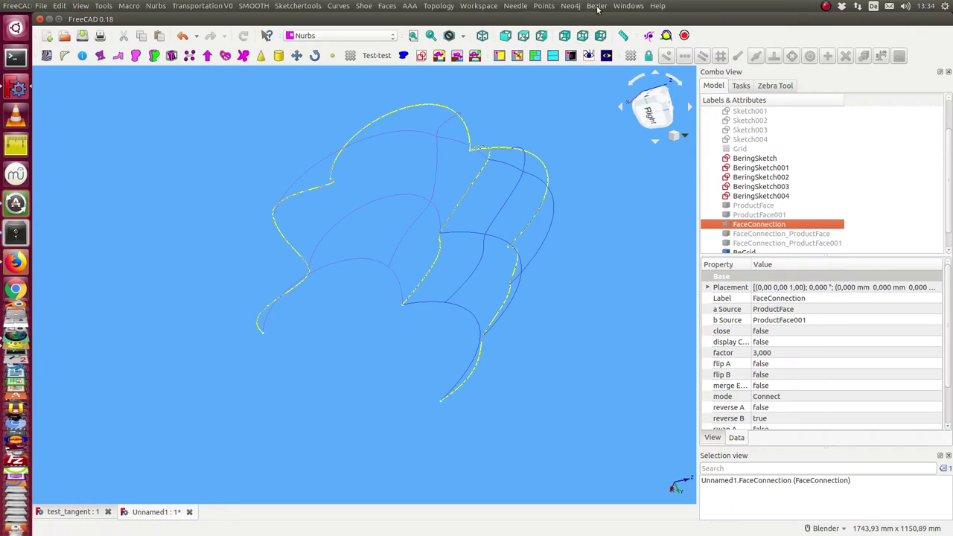
click(597, 6)
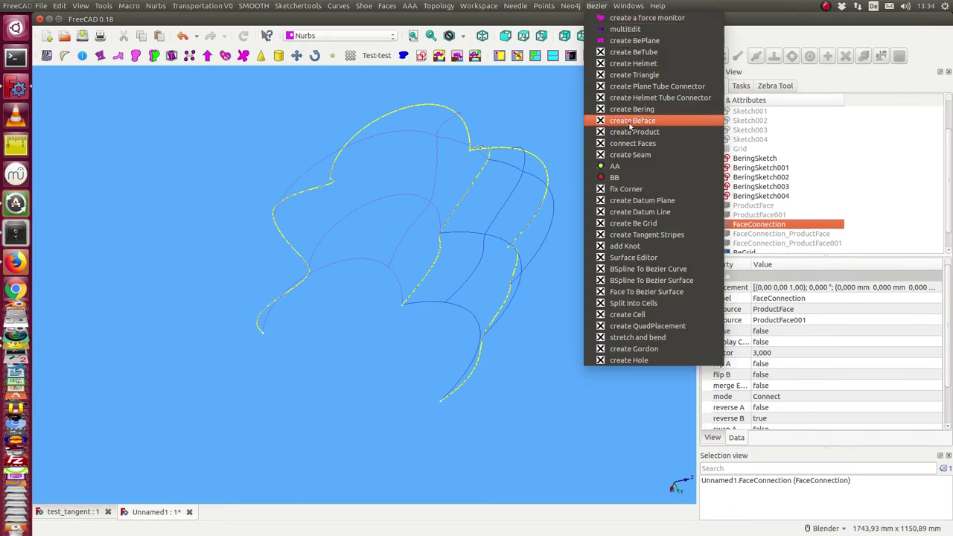
click(638, 224)
scroll(782, 216, down, 1)
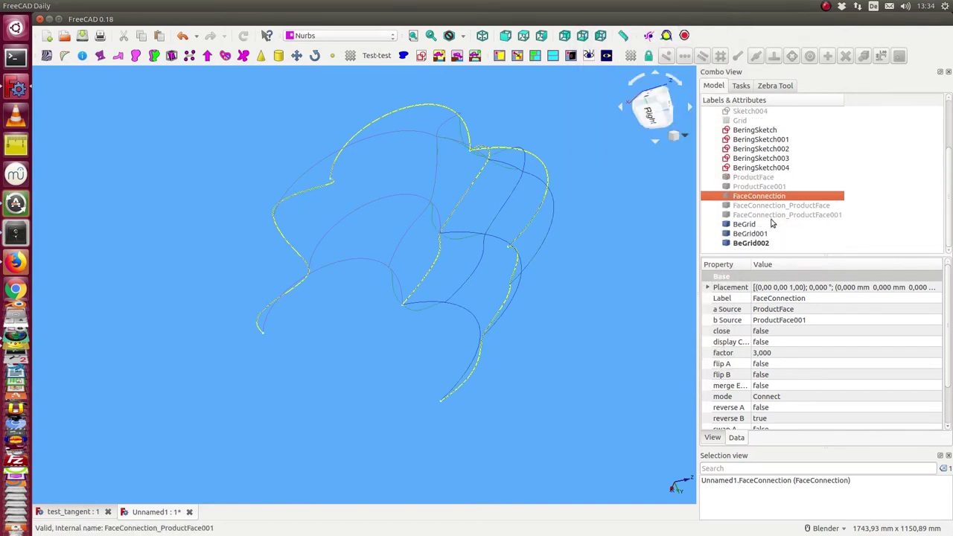
- Rename BeGrid002, the grid made from FaceConnection, to "BeGrid connection"
click(744, 244)
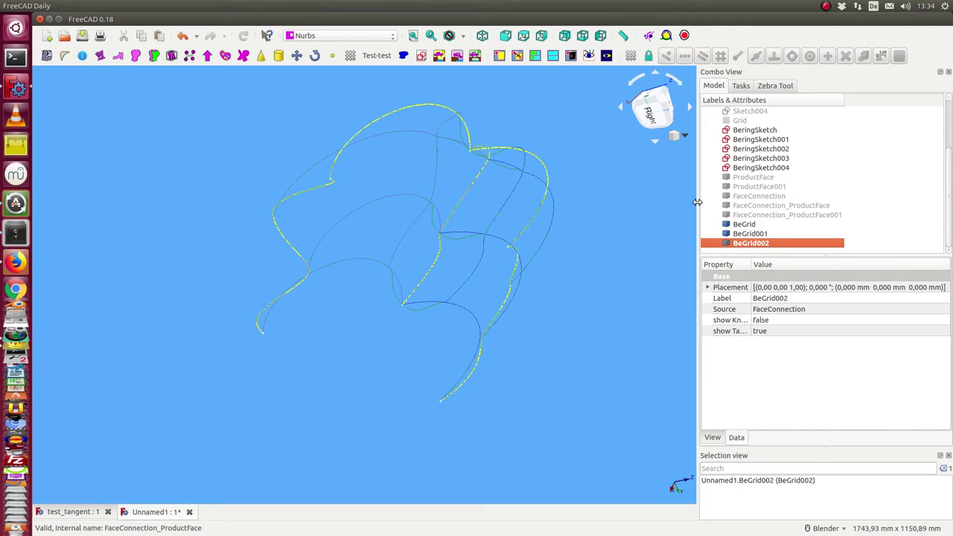
key(F2)
key(End)
key(BackSpace)
key(BackSpace)
key(BackSpace)
text(con)
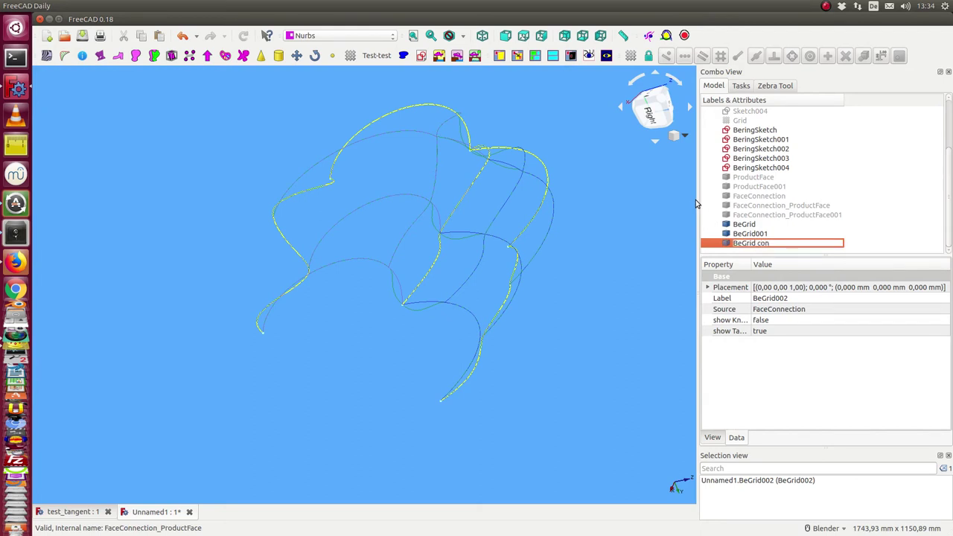
text(nection)
key(Return)
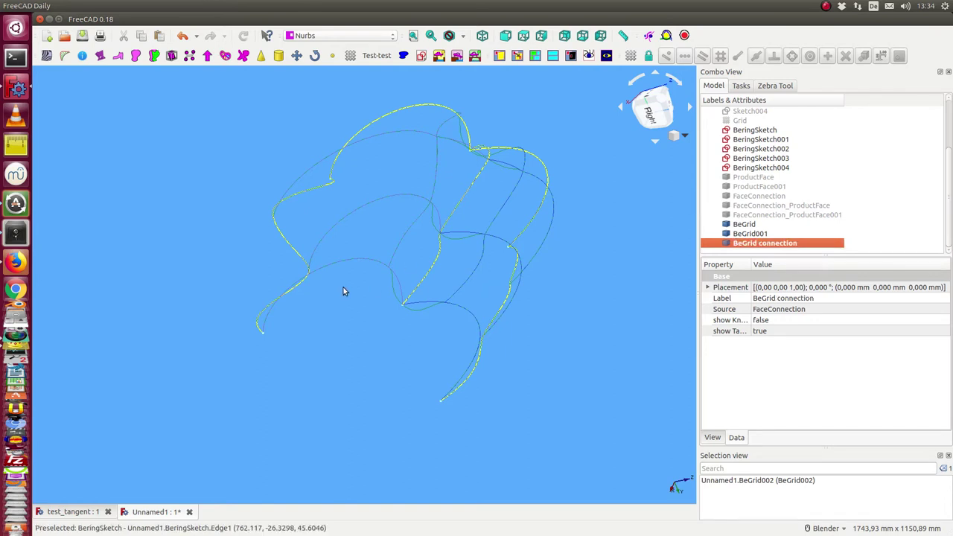
- Hide the five Bering sketches, BeringSketch through BeringSketch004, to leave only the Be Grids on display
middle_drag(345, 290, 446, 253)
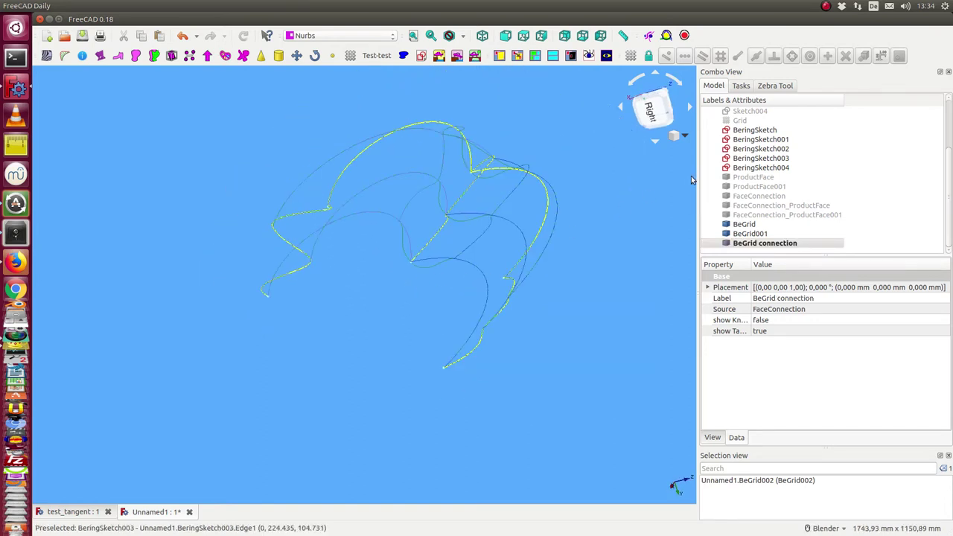
click(742, 132)
key(shift+Down)
key(shift+Down)
key(shift+Down)
key(shift+Down)
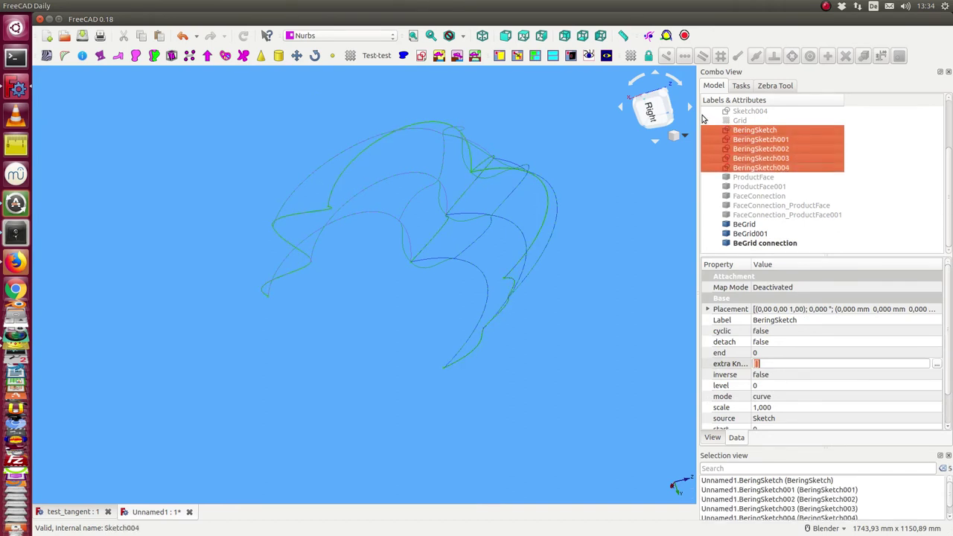
scroll(763, 149, up, 2)
middle_drag(647, 184, 544, 206)
scroll(743, 251, down, 2)
- Set the line color of BeGrid connection to orange (255, 84, 0) and increase its line width
click(757, 243)
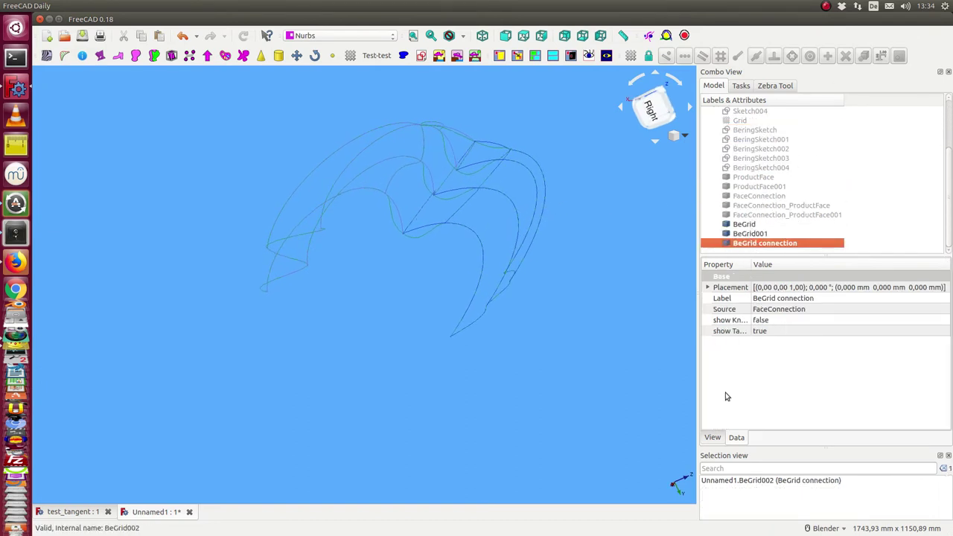
click(711, 438)
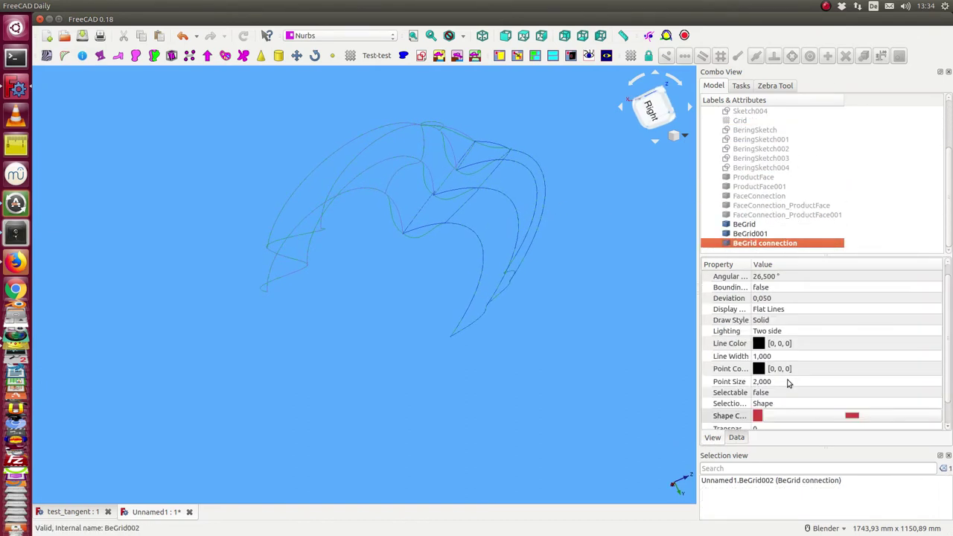
click(815, 344)
click(815, 344)
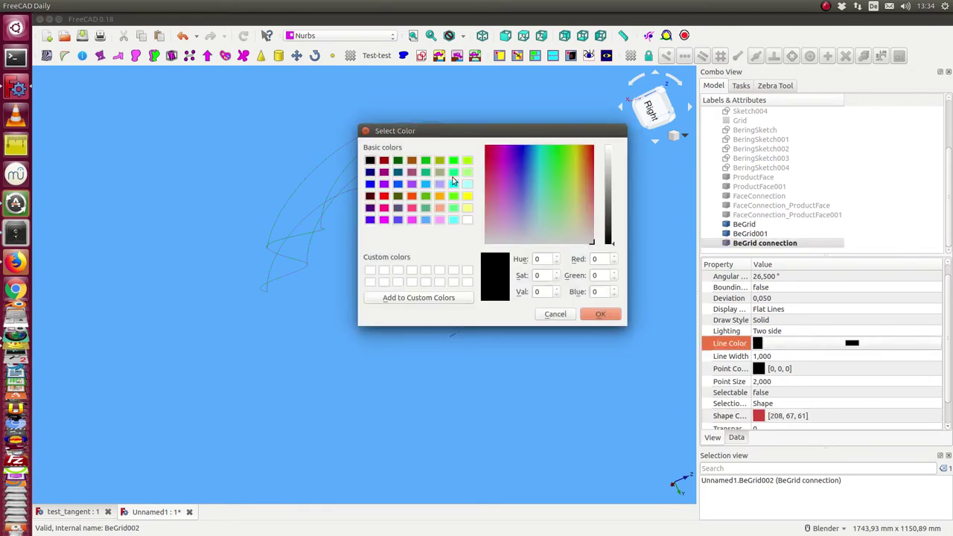
click(411, 197)
click(602, 314)
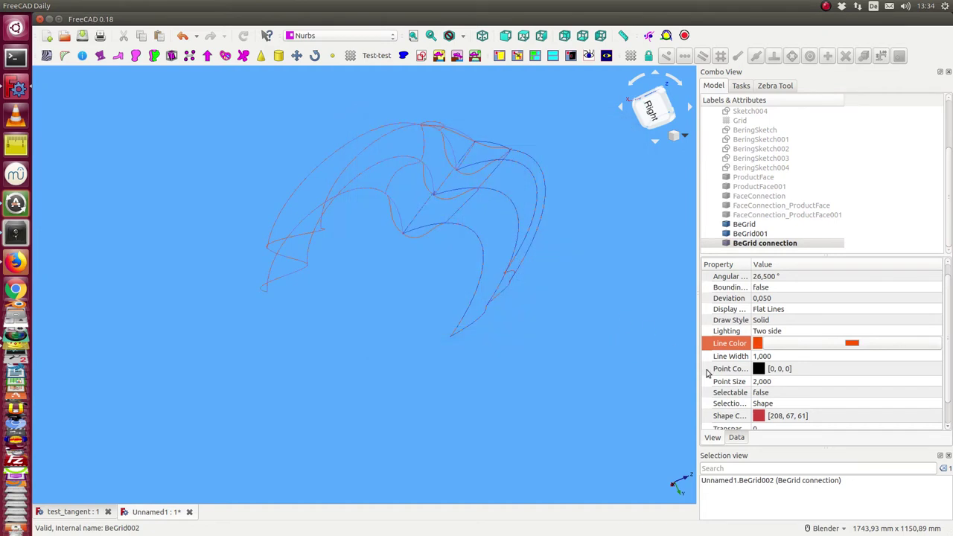
click(791, 382)
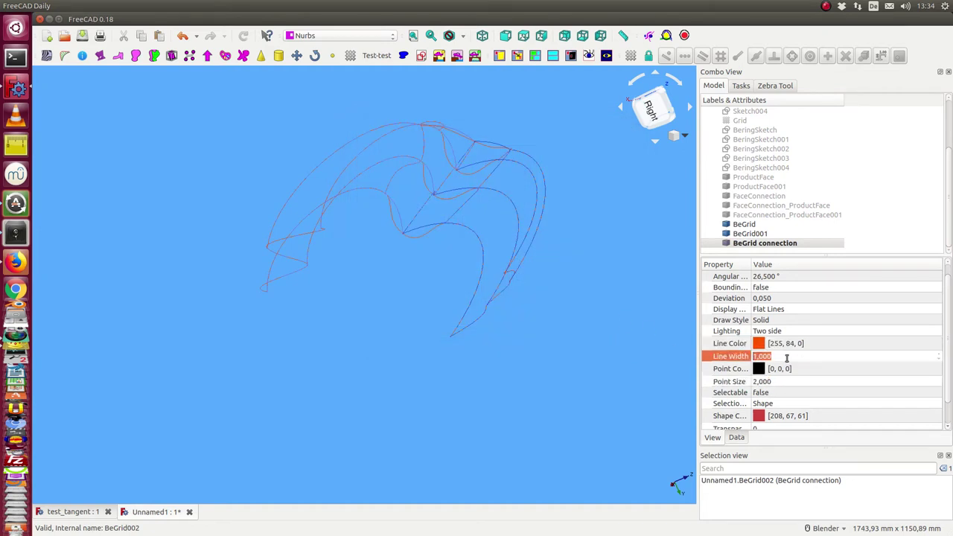
click(546, 342)
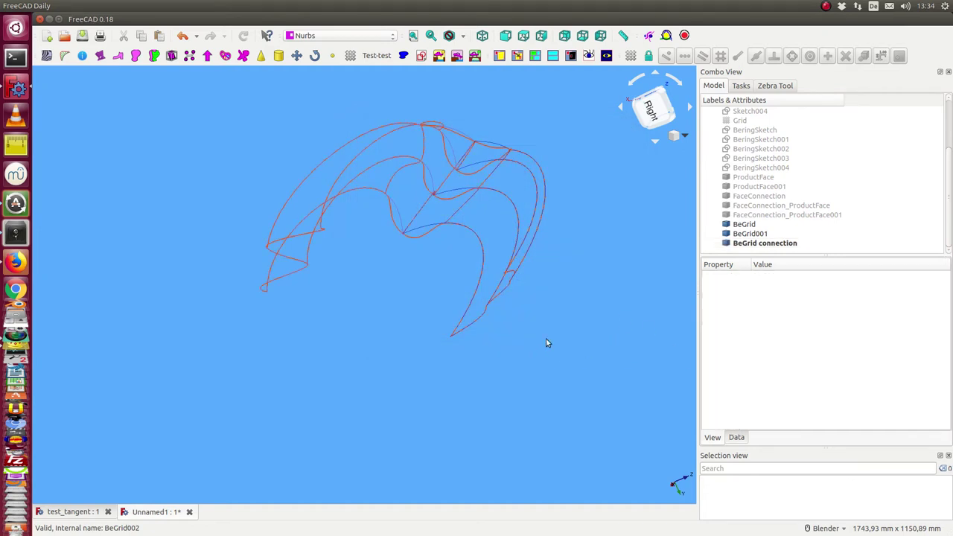
- Switch the 3D view background to black and compare the orange connection grid with the original grids around the seam
click(606, 56)
shift+middle_drag(321, 355, 387, 365)
scroll(328, 388, up, 5)
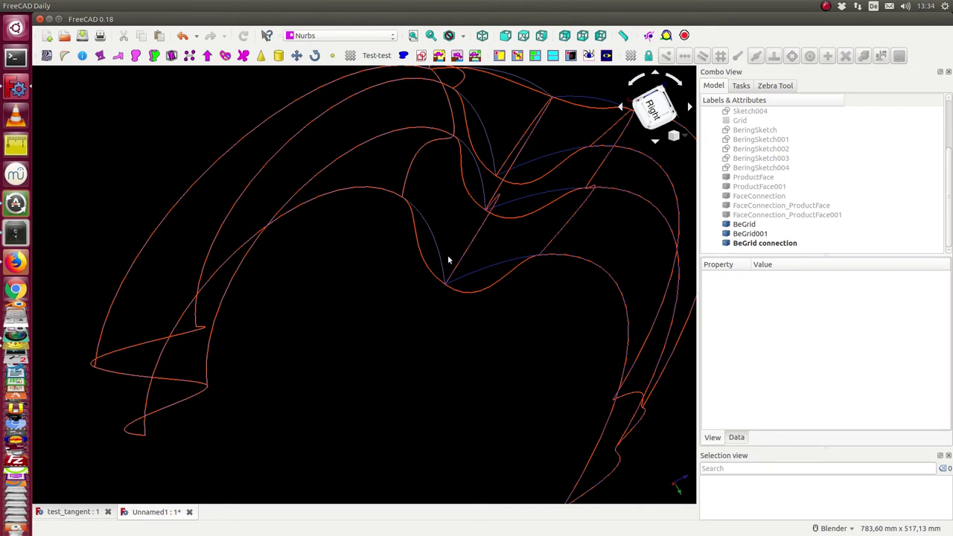
middle_drag(449, 259, 462, 245)
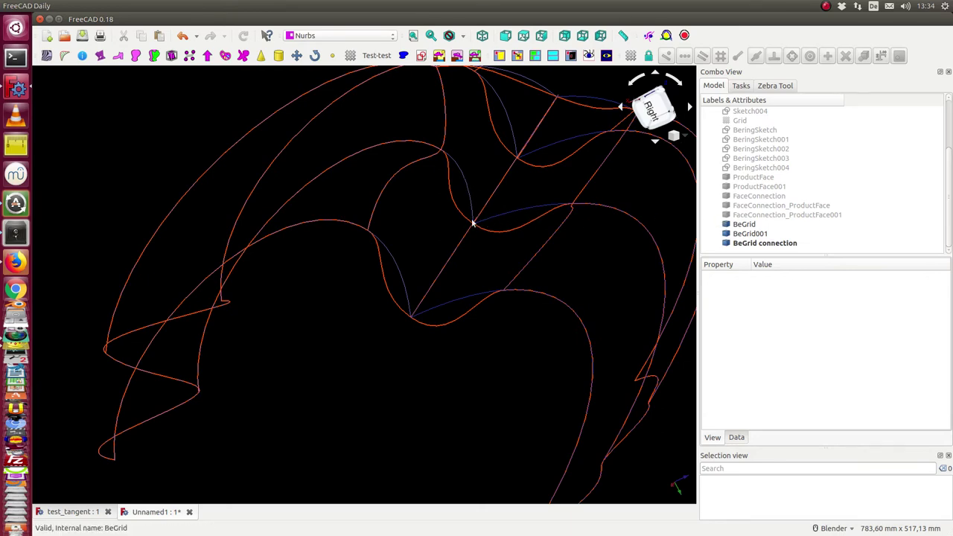
scroll(491, 171, down, 5)
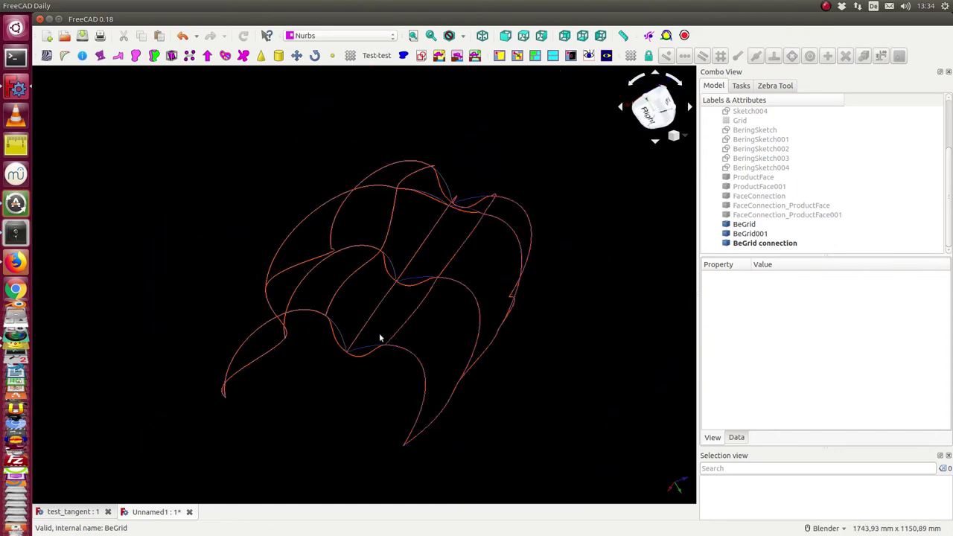
middle_drag(380, 339, 430, 299)
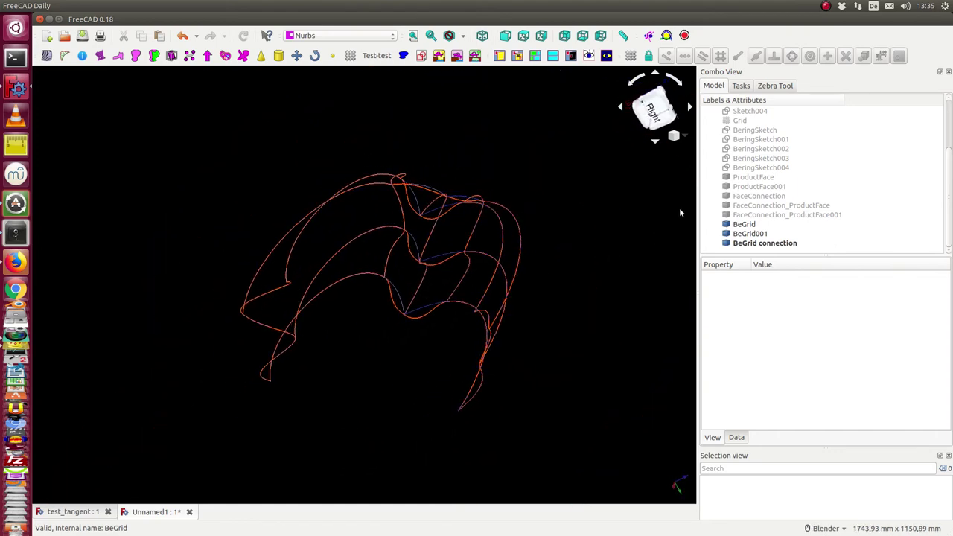
- Create face maps for ProductFace, ProductFace001, FaceConnection_ProductFace and FaceConnection_ProductFace001
click(745, 179)
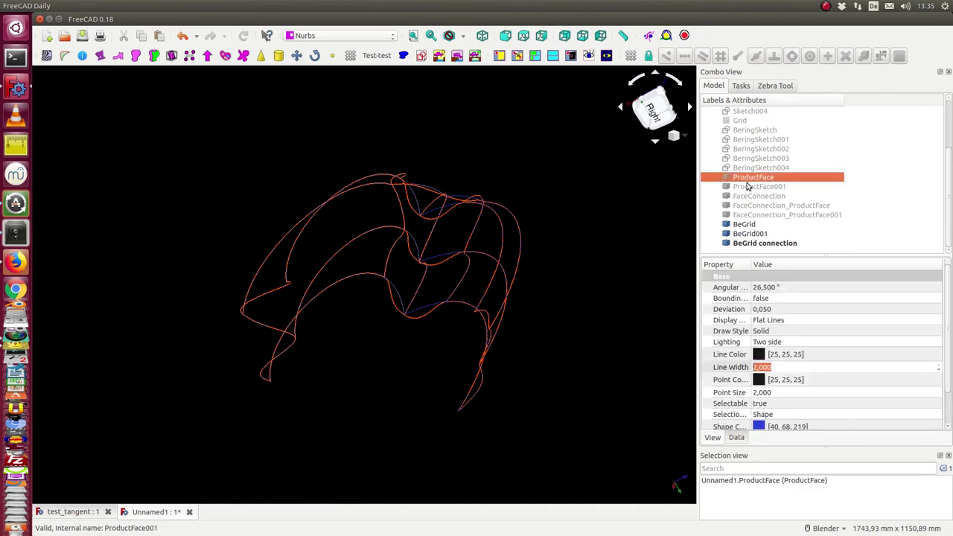
ctrl+click(748, 186)
ctrl+click(751, 205)
ctrl+click(755, 215)
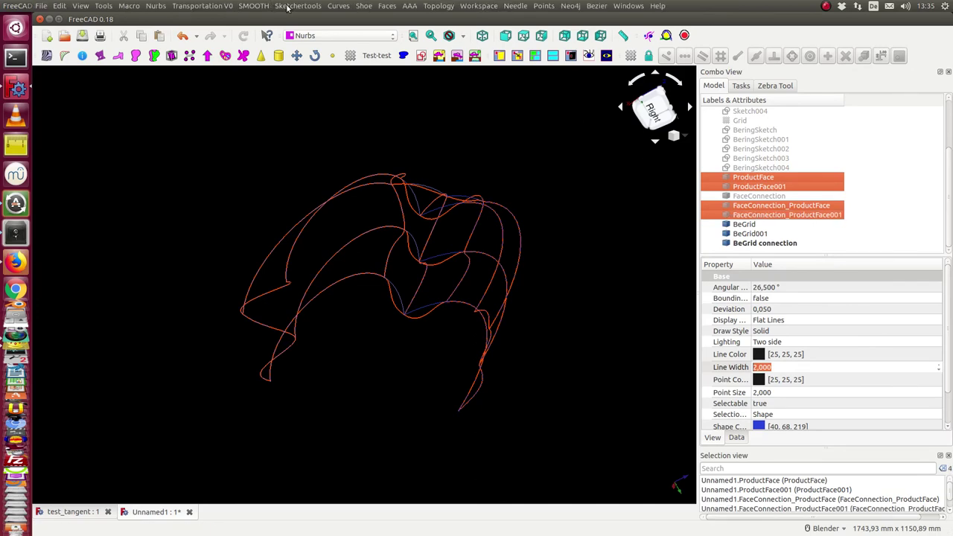
click(340, 6)
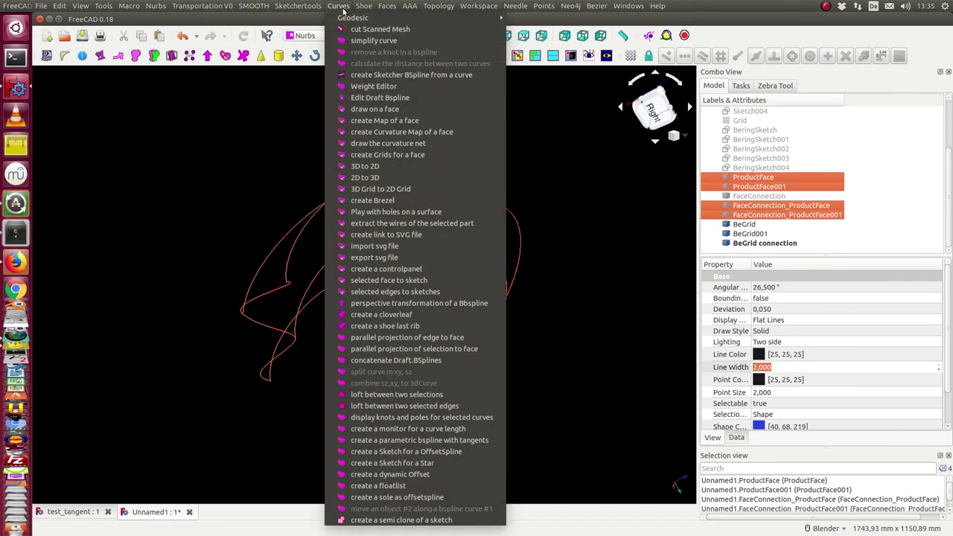
click(369, 121)
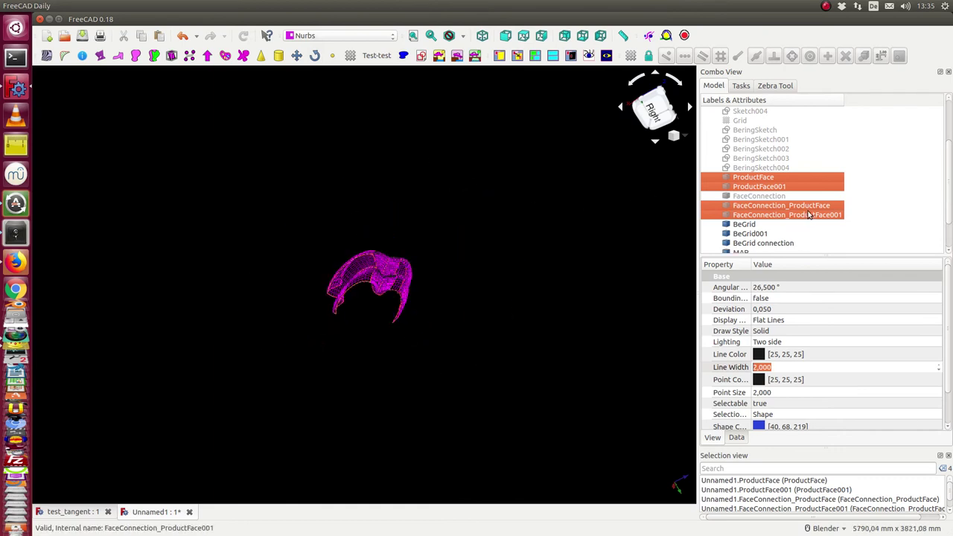
- Set the line color of MAP002 and MAP003 to cyan to distinguish the connected faces from the originals
click(748, 234)
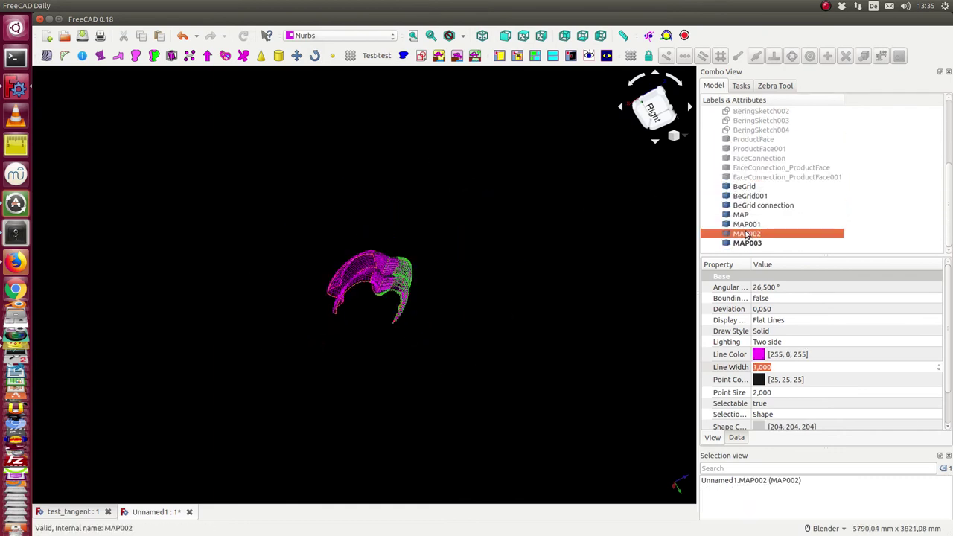
key(shift+Down)
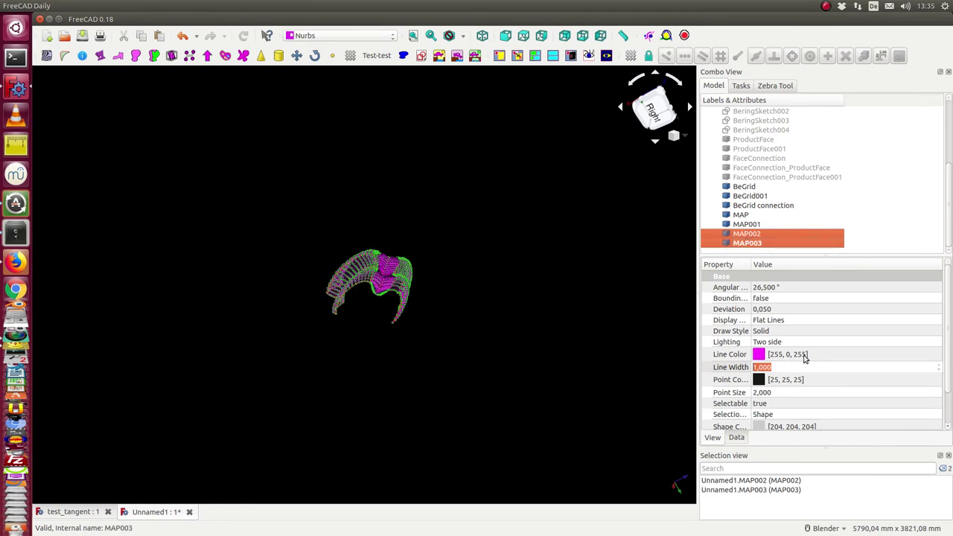
click(804, 359)
click(798, 356)
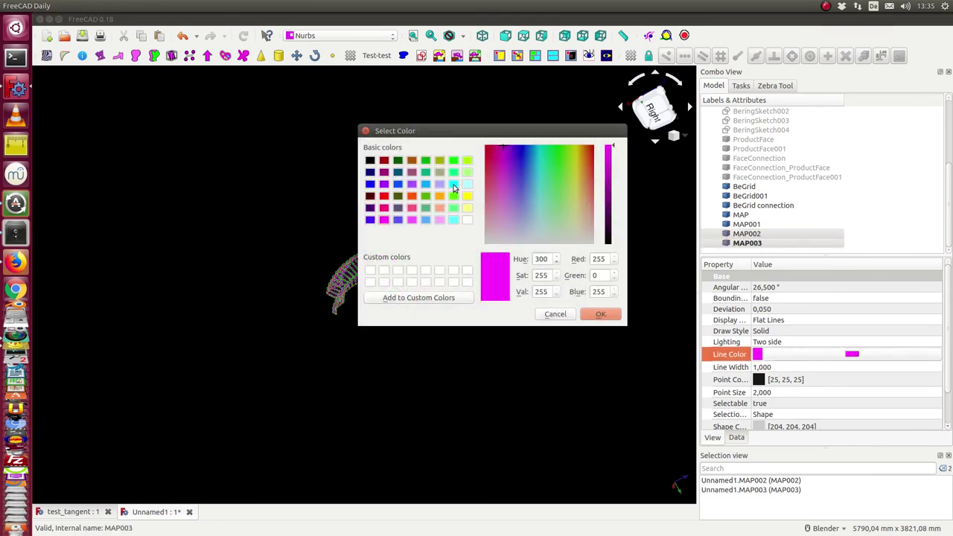
click(454, 185)
click(599, 315)
scroll(542, 321, up, 5)
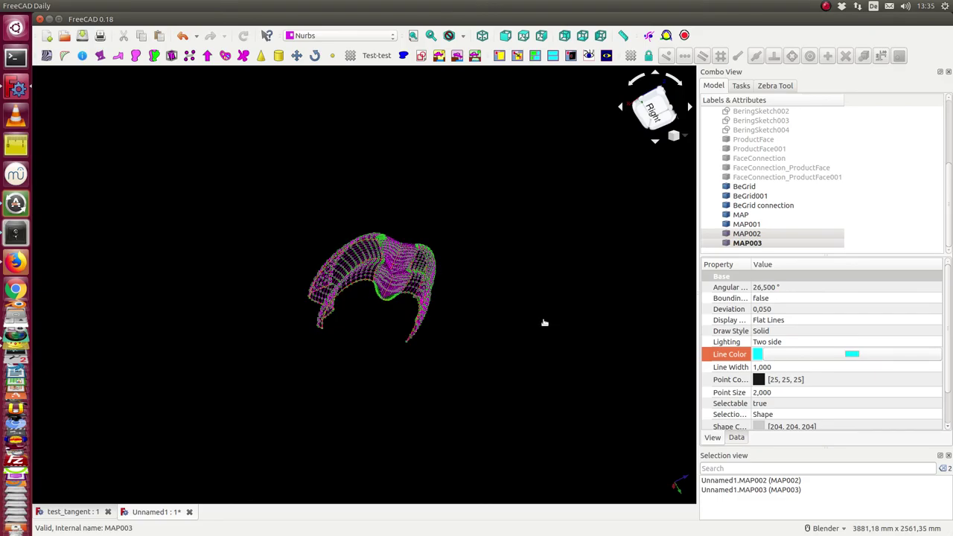
click(542, 320)
- Examine the magenta and cyan face maps around the seam from several angles, highlighting MAP to identify its surface
middle_drag(529, 326, 387, 343)
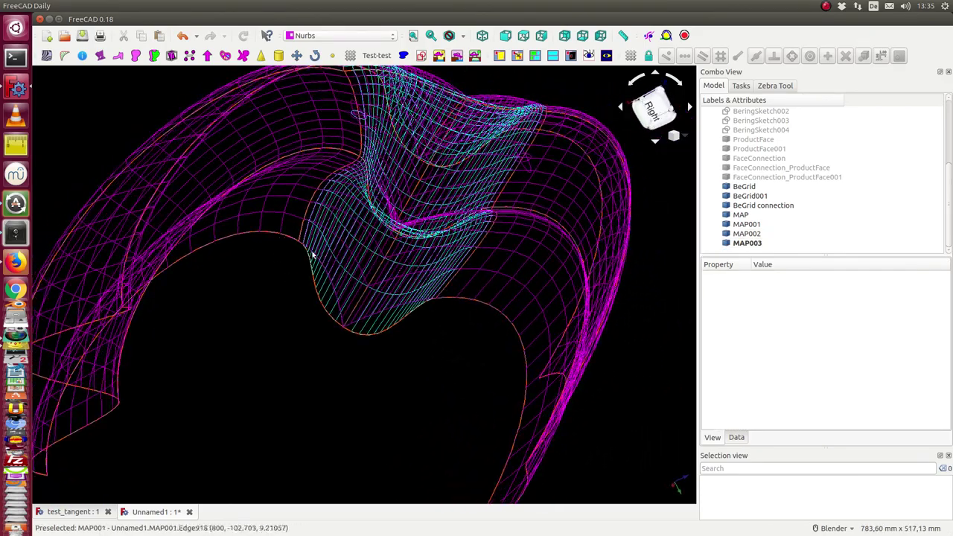
middle_drag(444, 315, 648, 271)
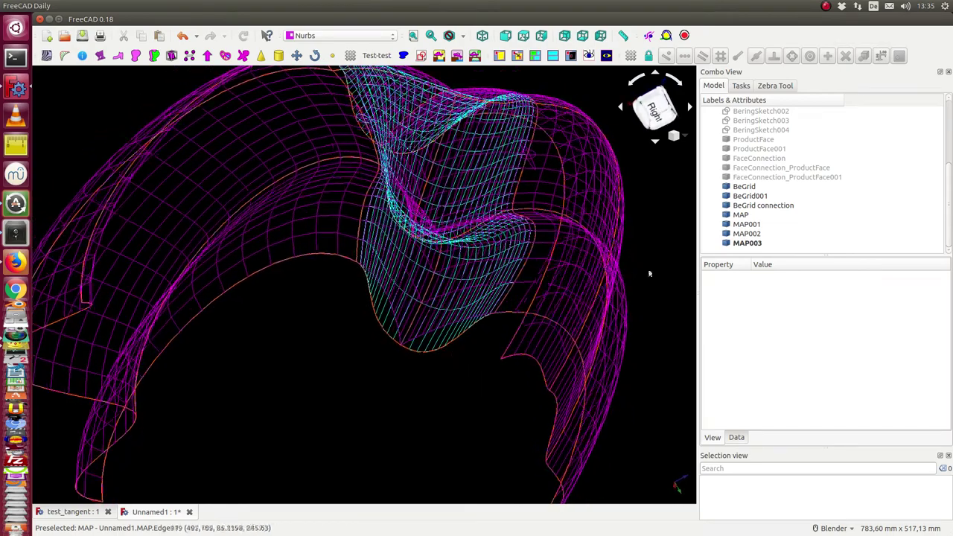
click(739, 215)
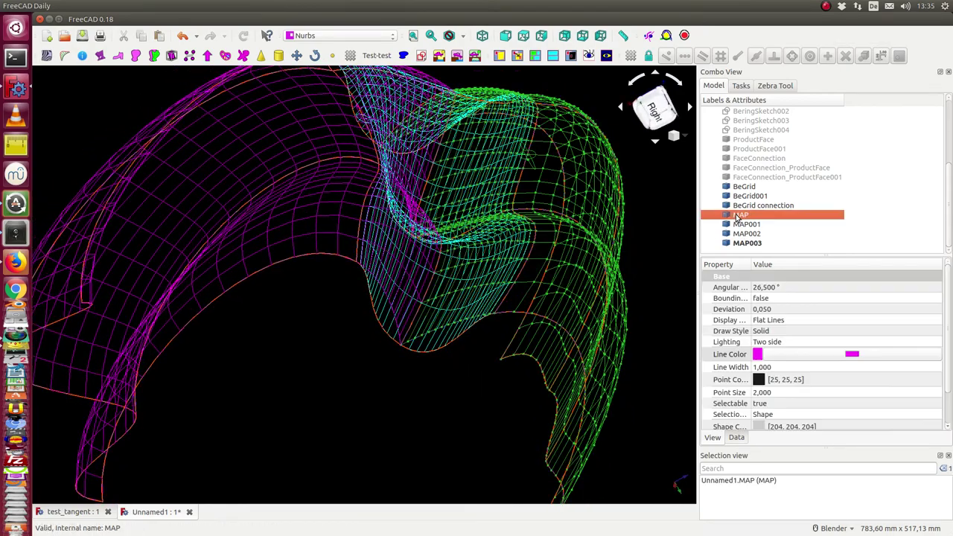
click(321, 345)
scroll(321, 346, down, 5)
middle_drag(319, 357, 339, 360)
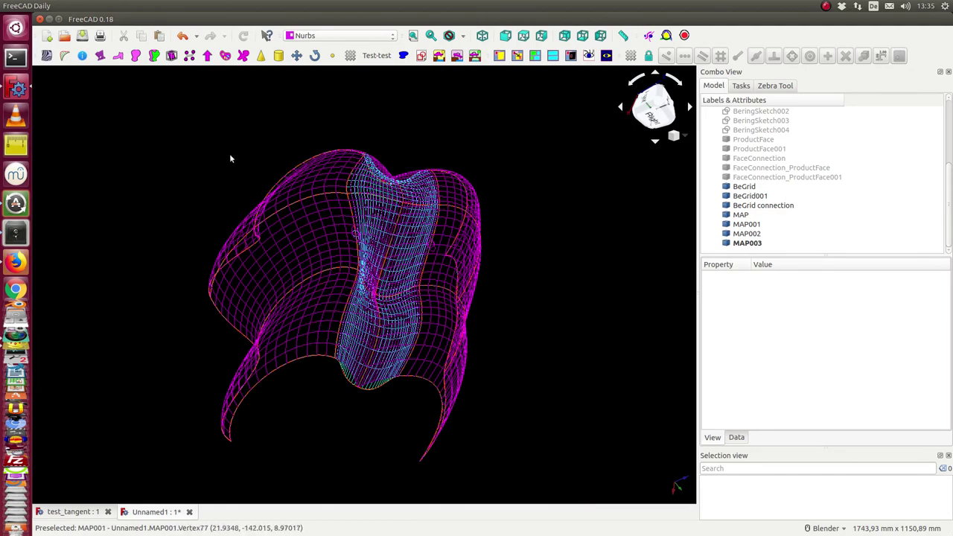
middle_drag(229, 153, 362, 227)
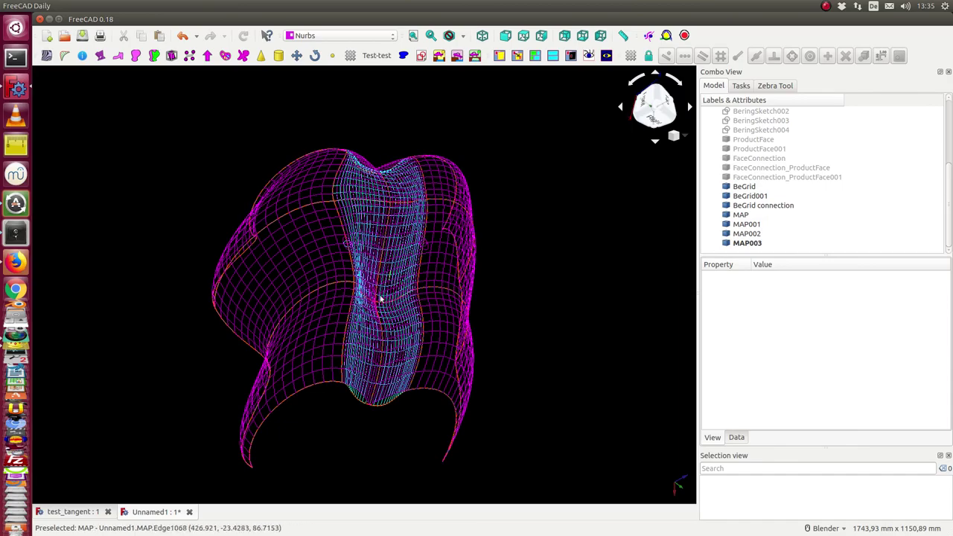
middle_drag(383, 453, 364, 385)
scroll(364, 385, up, 5)
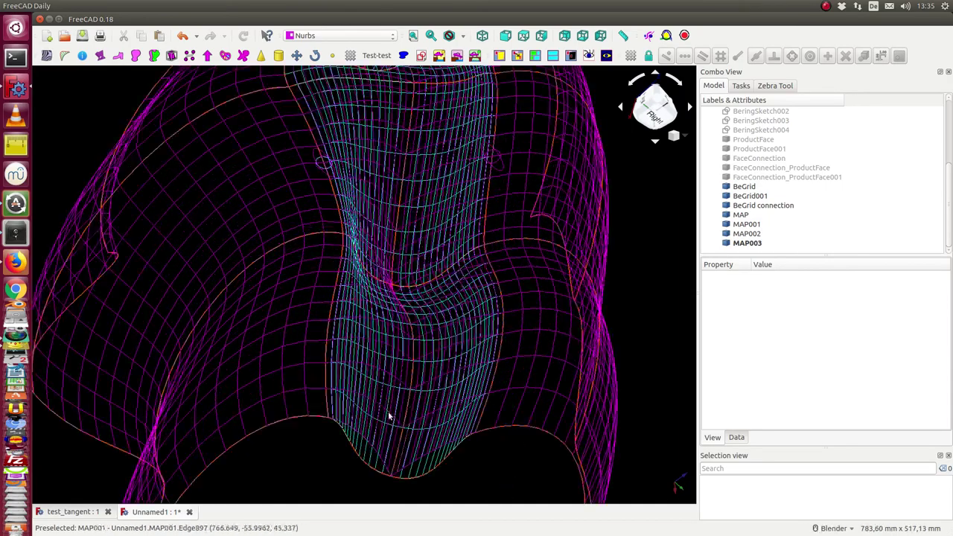
mouse_move(389, 414)
middle_down()
mouse_move(398, 357)
mouse_move(396, 400)
middle_up()
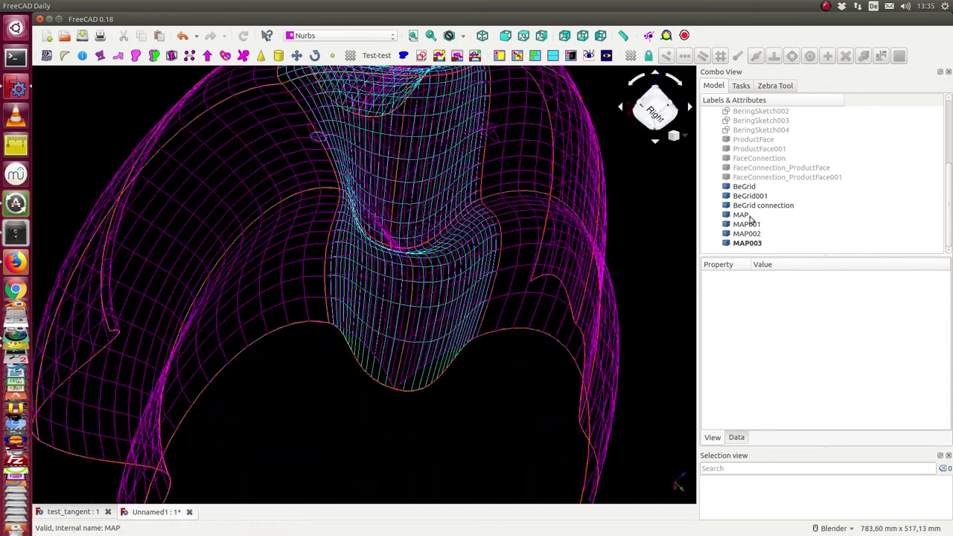
- Hide MAP and MAP001, the maps of the original faces, and inspect the connected faces' cyan maps
click(739, 215)
key(shift+Down)
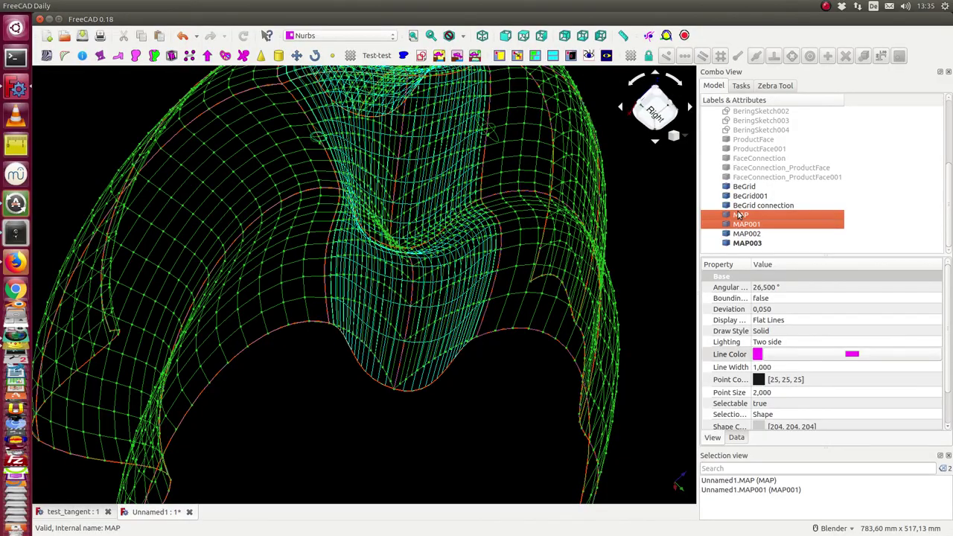
key(space)
middle_drag(387, 376, 339, 462)
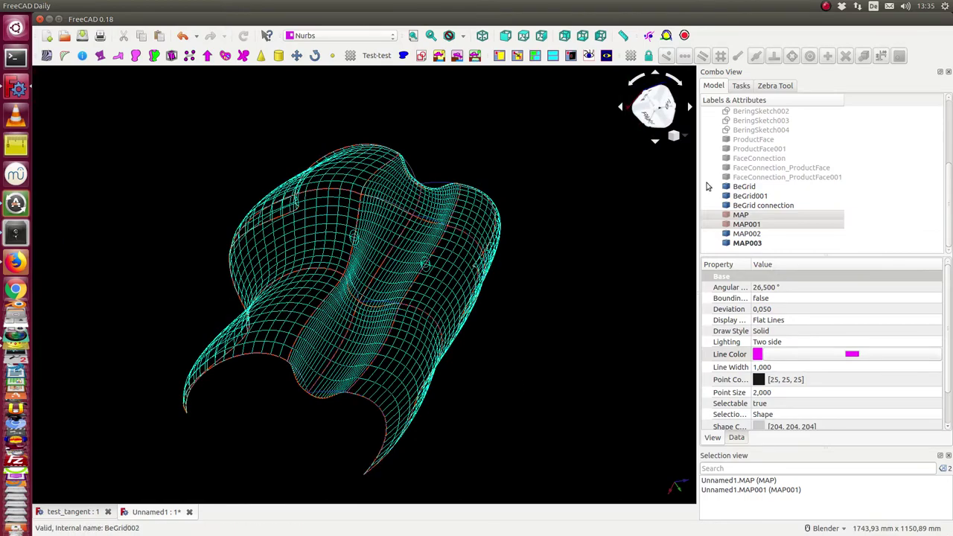